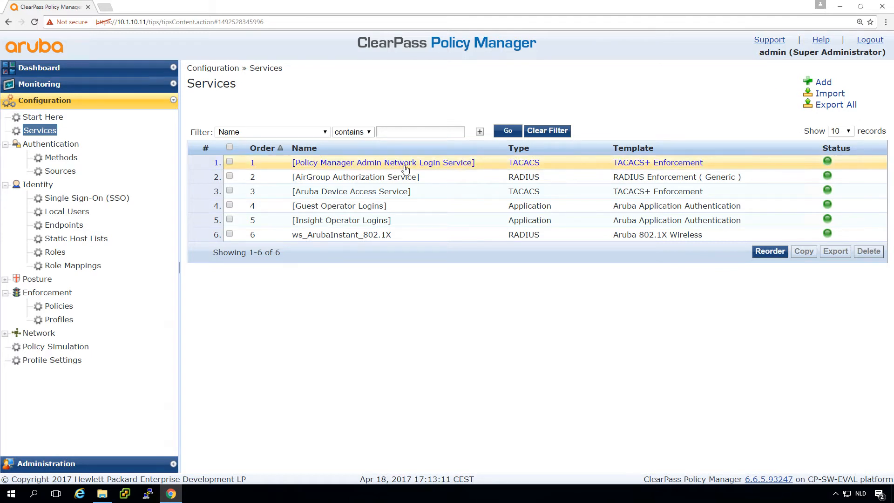
Open the Policy Manager Admin Network Login Service and review its Roles, Enforcement, Authentication, Service and Summary tabs.
{"action": "left_click", "coordinate": [457, 163]}
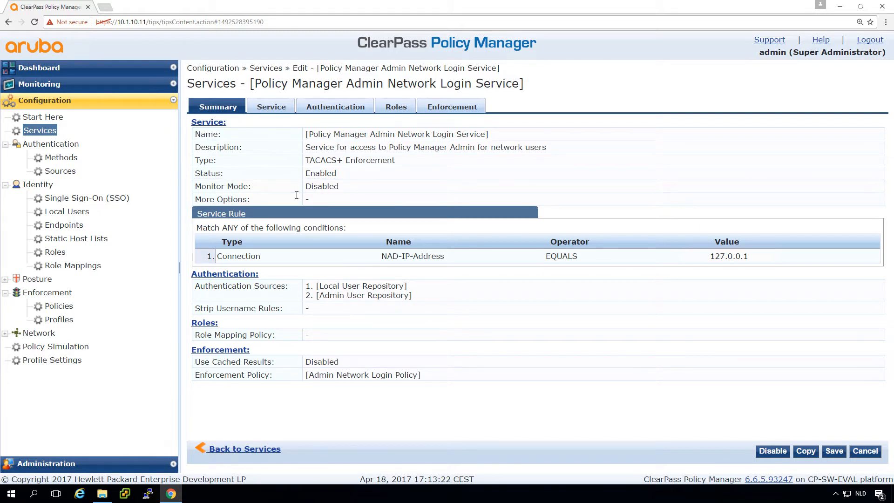
{"action": "left_click", "coordinate": [397, 107]}
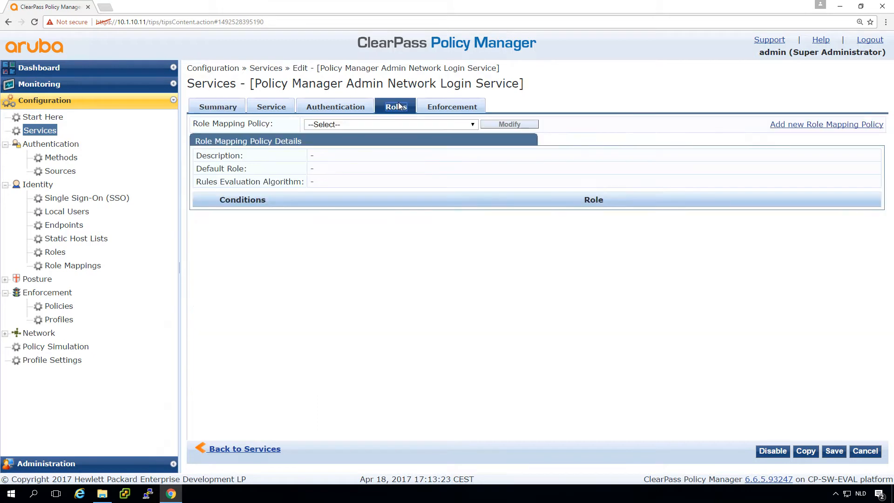
{"action": "left_click", "coordinate": [456, 106]}
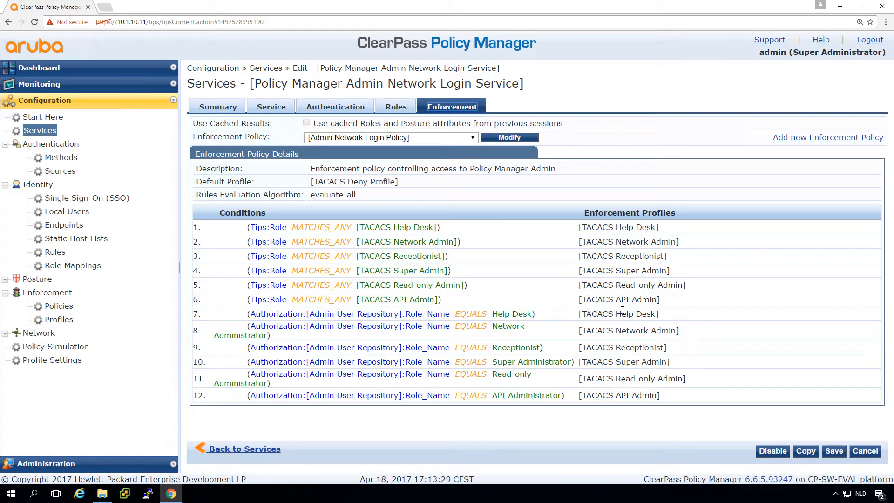
{"action": "left_click", "coordinate": [334, 108]}
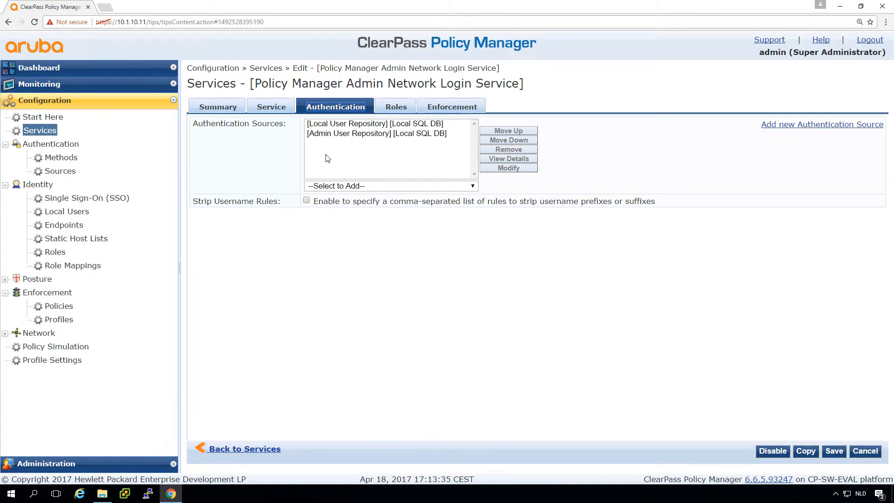
{"action": "left_click", "coordinate": [269, 109]}
{"action": "left_click", "coordinate": [225, 110]}
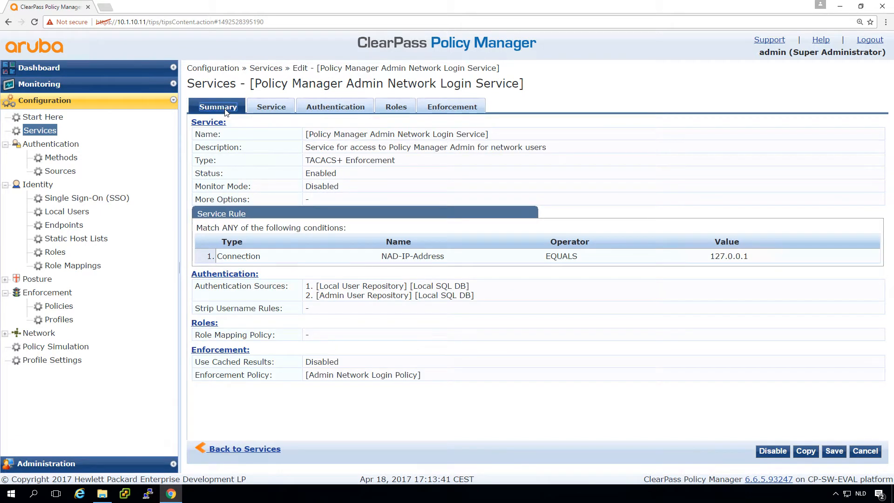
{"action": "double_click", "coordinate": [309, 135]}
{"action": "double_click", "coordinate": [488, 136]}
Copy the service and open the Copy_of_ duplicate's Service settings.
{"action": "left_click", "coordinate": [812, 452]}
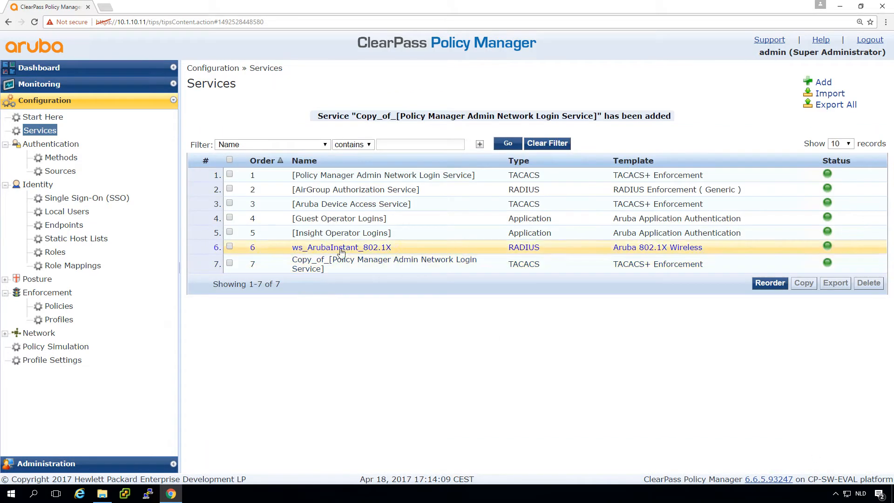
{"action": "left_click", "coordinate": [377, 264]}
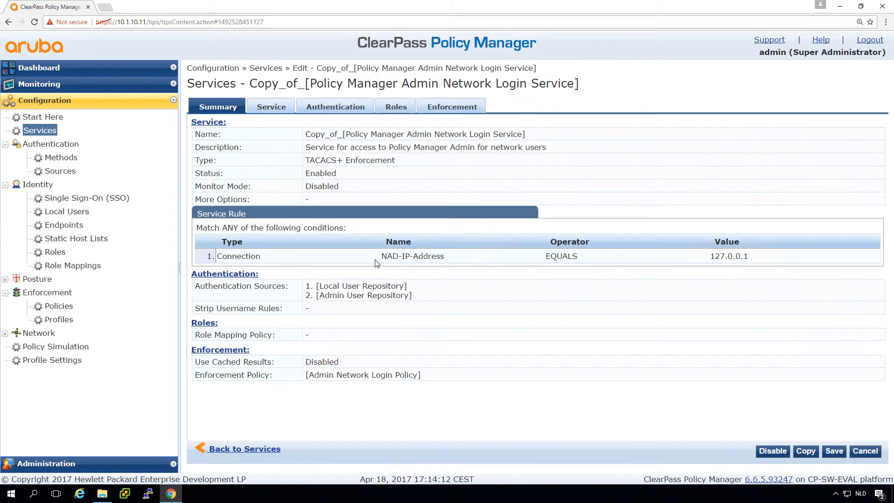
{"action": "left_click", "coordinate": [275, 111]}
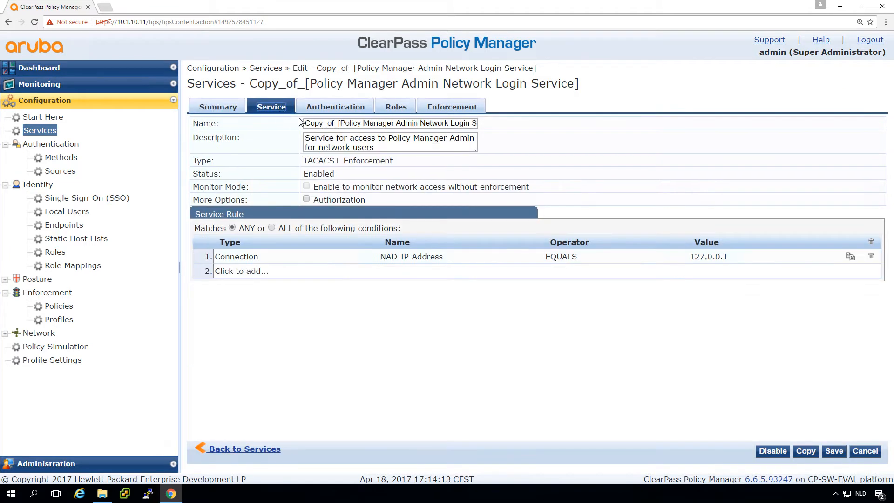
Rename the copy to ws_Policy Manager Admin Network Login, dropping the Copy_of_ prefix and trailing 'Service'.
{"action": "left_click", "coordinate": [341, 124]}
{"action": "key", "text": "BackSpace"}
{"action": "key", "text": "BackSpace"}
{"action": "key", "text": "BackSpace"}
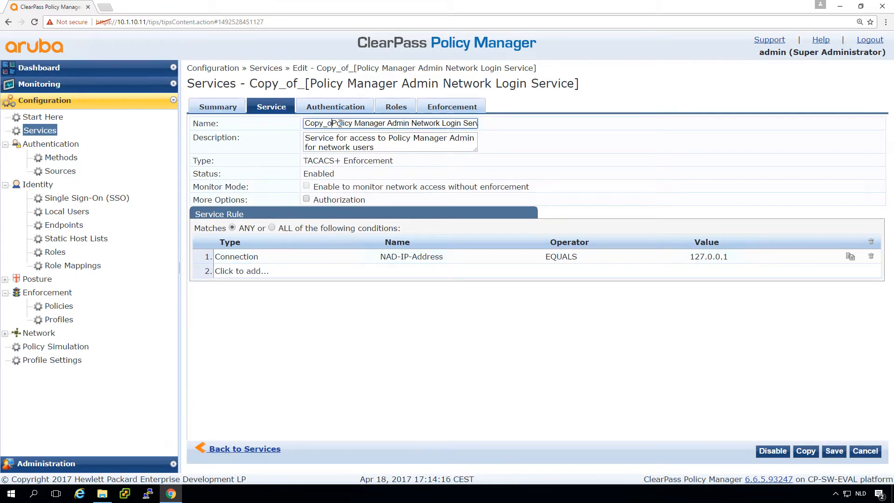
{"action": "key", "text": "BackSpace"}
{"action": "key", "text": "BackSpace"}
{"action": "key", "text": "BackSpace"}
{"action": "key", "text": "BackSpace"}
{"action": "key", "text": "BackSpace"}
{"action": "key", "text": "BackSpace"}
{"action": "type", "text": "ws"}
{"action": "key", "text": "ctrl+minus"}
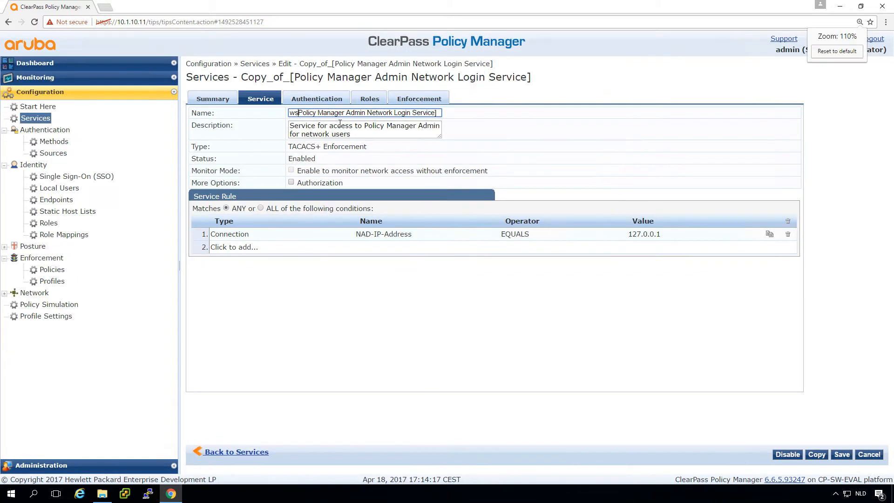
{"action": "key", "text": "ctrl+plus"}
{"action": "key", "text": "ctrl+plus"}
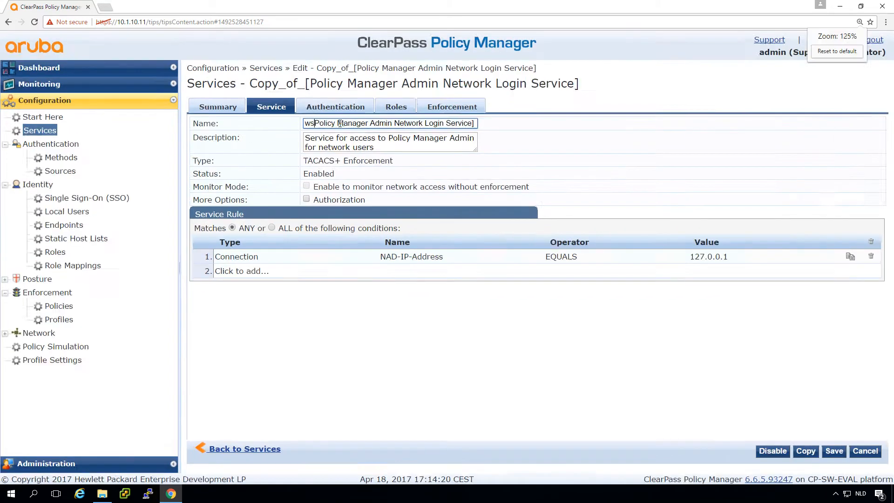
{"action": "key", "text": "ctrl+minus"}
{"action": "type", "text": "+"}
{"action": "key", "text": "BackSpace"}
{"action": "type", "text": "_"}
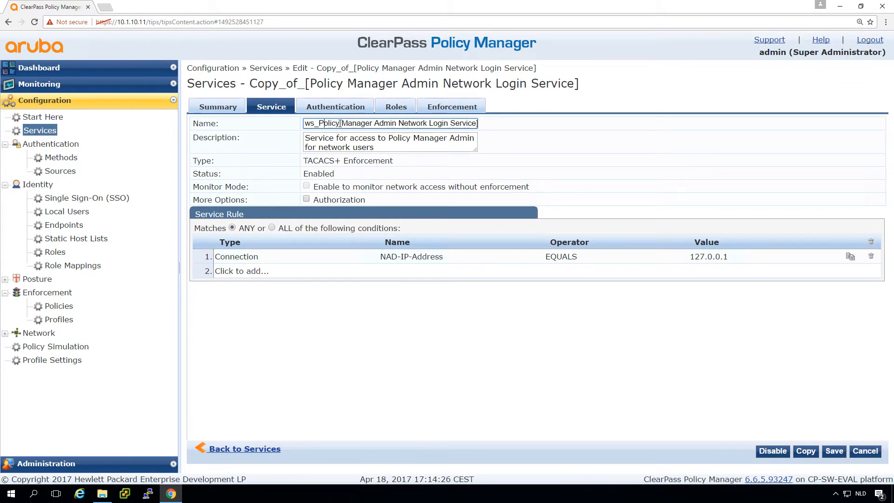
{"action": "key", "text": "Right"}
{"action": "key", "text": "Right"}
{"action": "key", "text": "Right"}
{"action": "key", "text": "Right"}
{"action": "key", "text": "Right"}
{"action": "key", "text": "Right"}
{"action": "key", "text": "Right"}
{"action": "key", "text": "Right"}
{"action": "key", "text": "Right"}
{"action": "key", "text": "Right"}
{"action": "key", "text": "Right"}
{"action": "key", "text": "Right"}
{"action": "key", "text": "Right"}
{"action": "key", "text": "Right"}
{"action": "key", "text": "Right"}
{"action": "key", "text": "Right"}
{"action": "key", "text": "Right"}
{"action": "key", "text": "Left"}
{"action": "key", "text": "shift+End"}
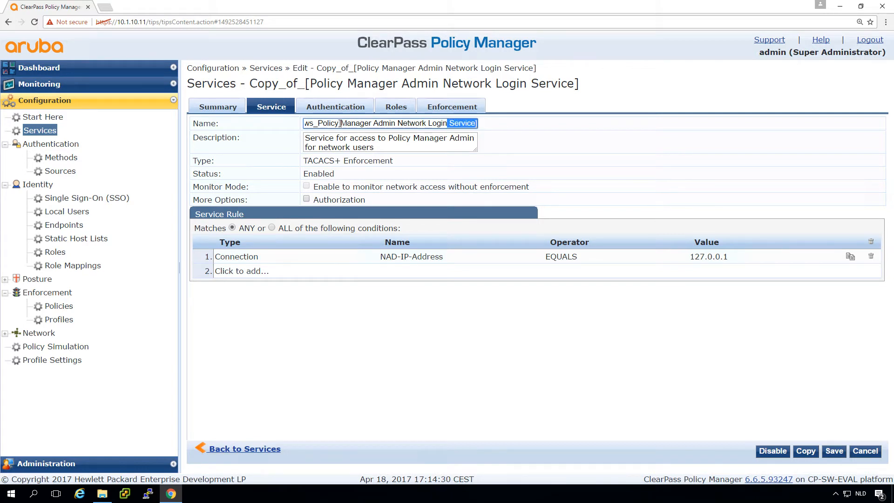
{"action": "key", "text": "BackSpace"}
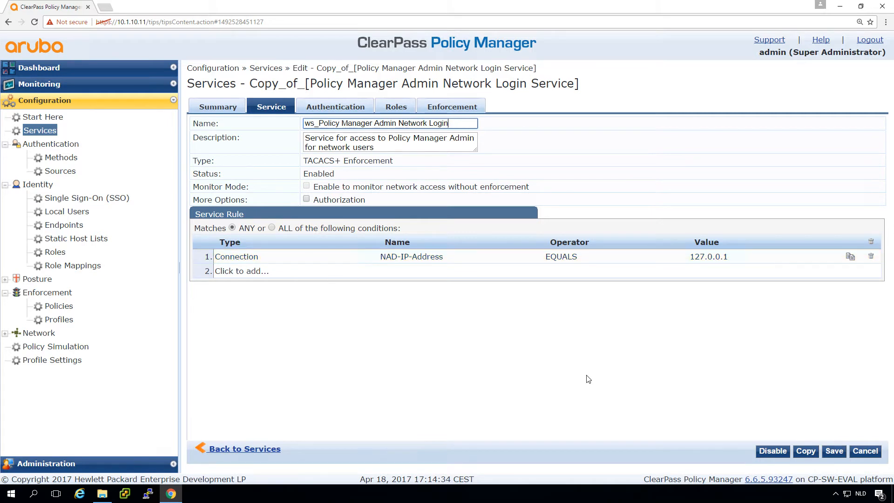
Replace the Local and Admin User Repository sources with AD-arubalab.loc as the only authentication source.
{"action": "left_click", "coordinate": [326, 109]}
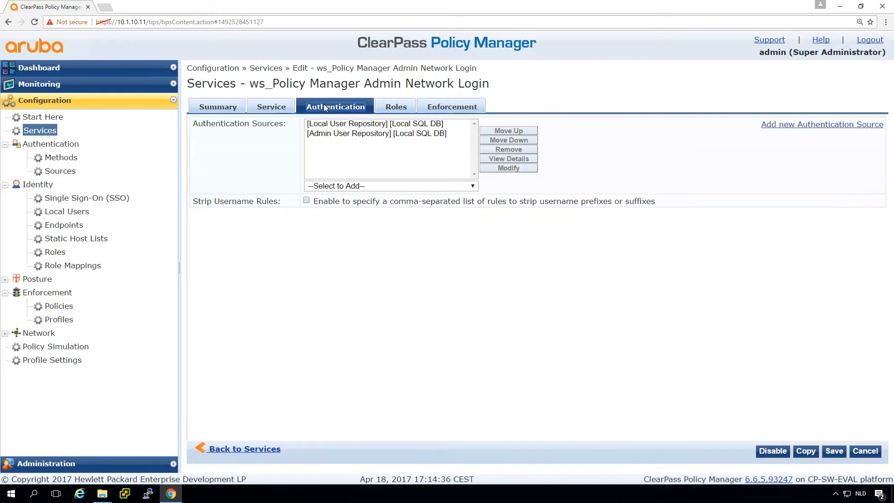
{"action": "left_click", "coordinate": [337, 124]}
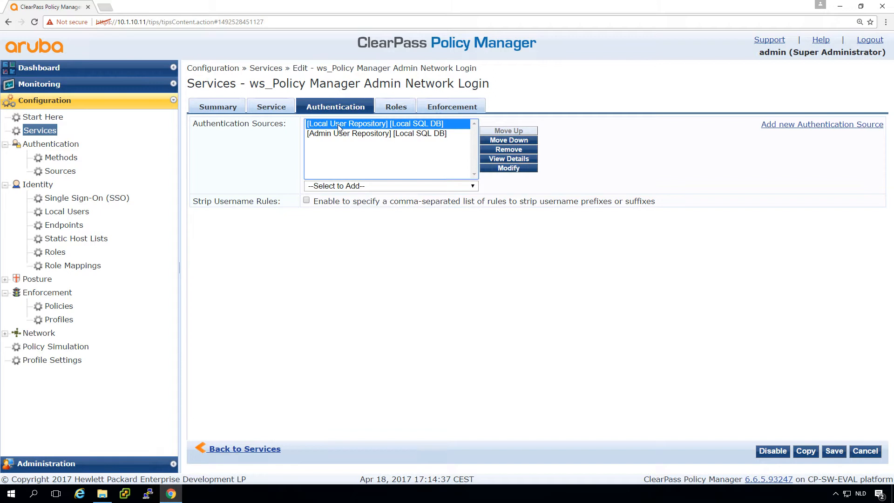
{"action": "left_click", "coordinate": [507, 154]}
{"action": "left_click", "coordinate": [430, 121]}
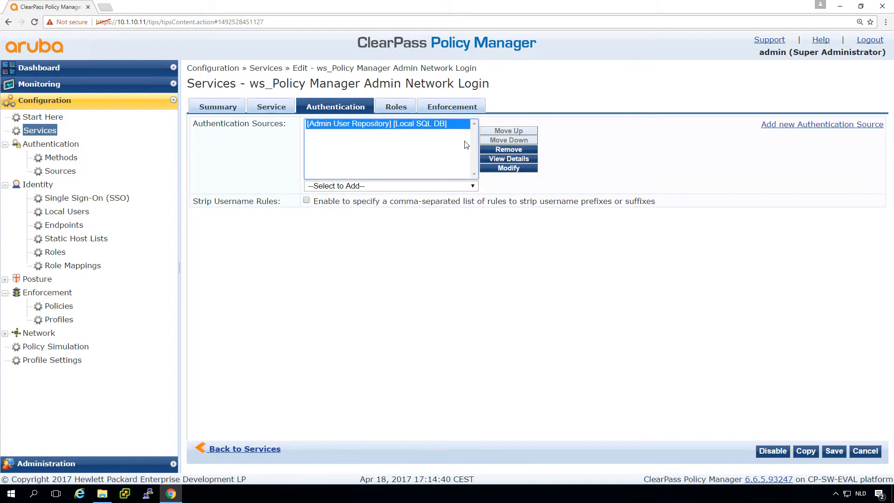
{"action": "left_click", "coordinate": [494, 151]}
{"action": "left_click", "coordinate": [403, 183]}
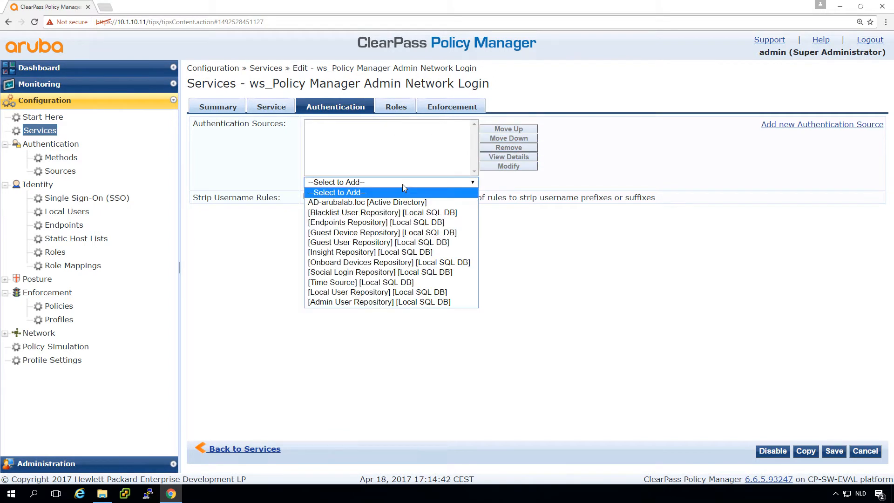
{"action": "left_click", "coordinate": [395, 202]}
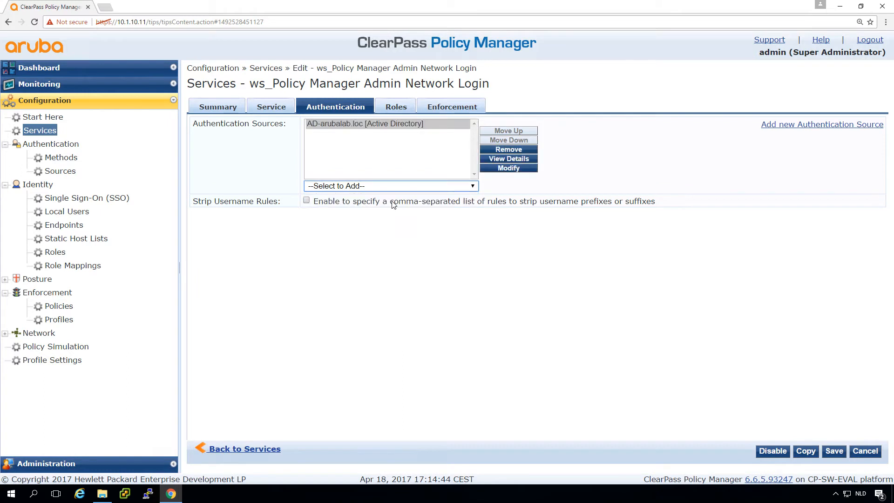
Set the service's role mapping policy to ws_Rolemapping.
{"action": "left_click", "coordinate": [396, 107]}
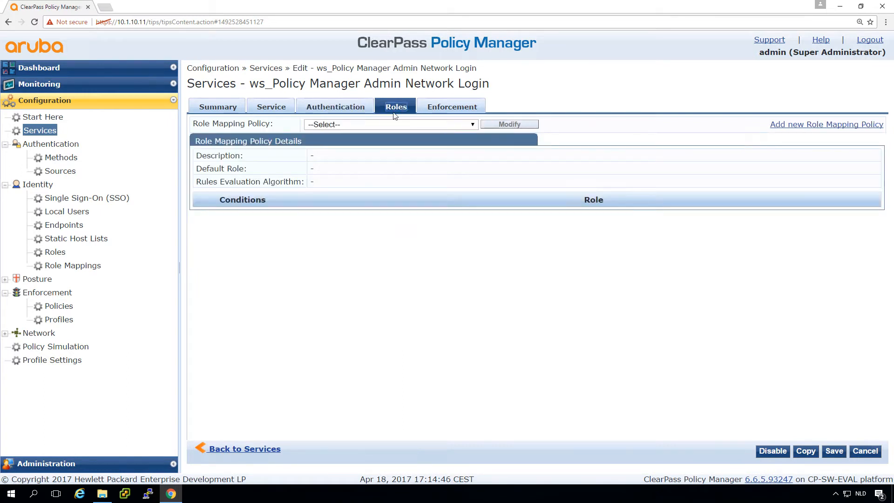
{"action": "left_click", "coordinate": [385, 124]}
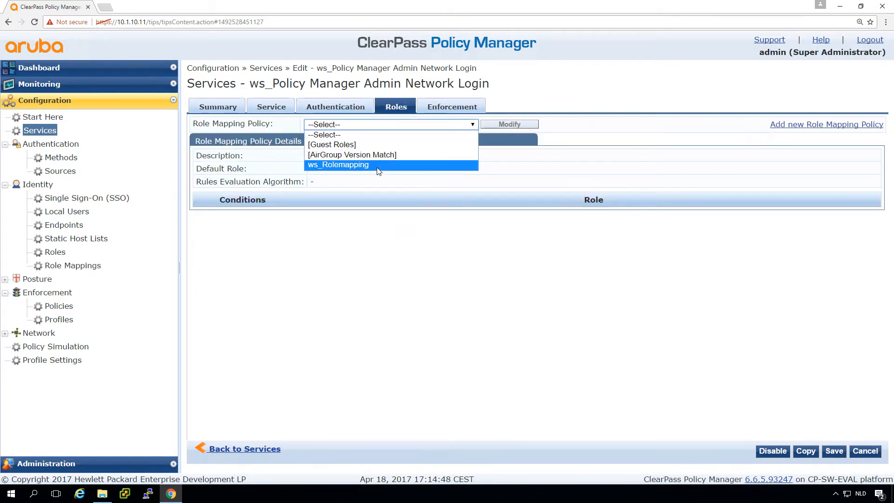
{"action": "left_click", "coordinate": [389, 166]}
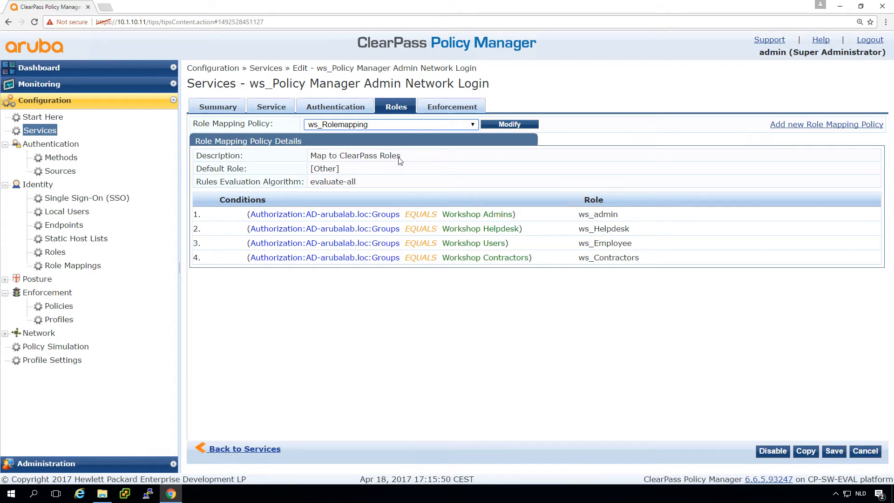
{"action": "left_click", "coordinate": [445, 109]}
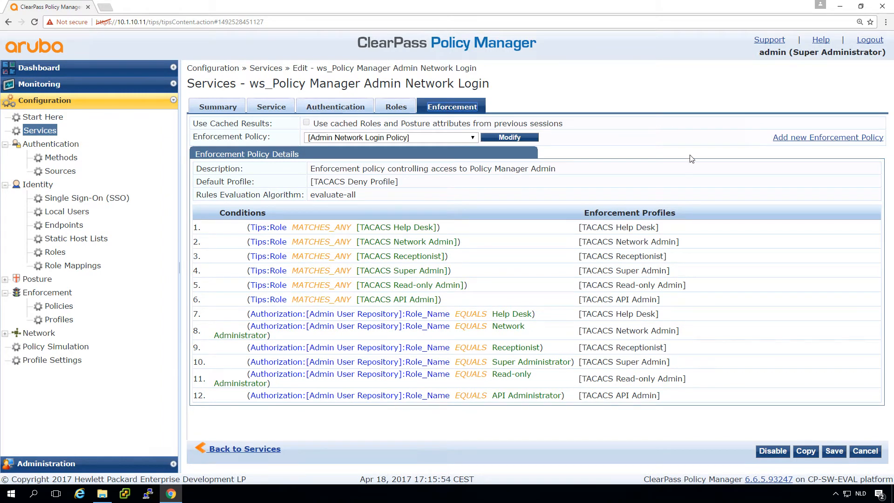
Create enforcement policy ws_CPPM_Admin_enforcement with TACACS Deny Profile as its default profile.
{"action": "left_click", "coordinate": [798, 139]}
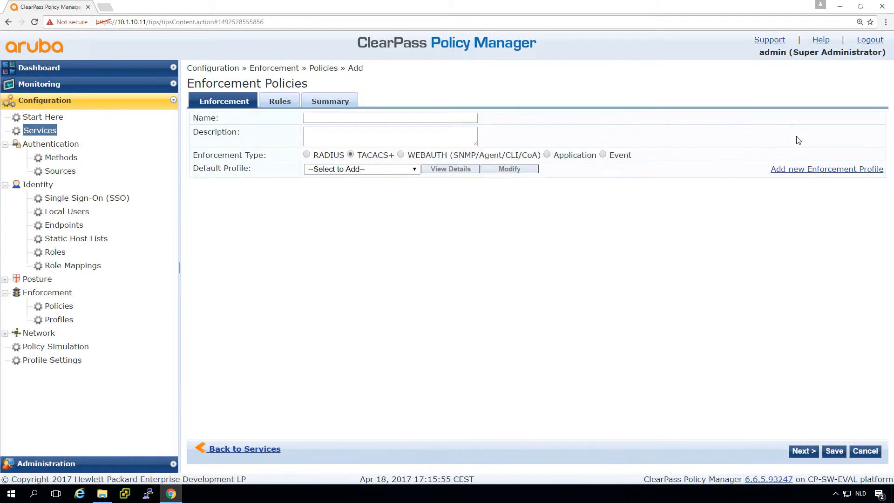
{"action": "left_click", "coordinate": [358, 118]}
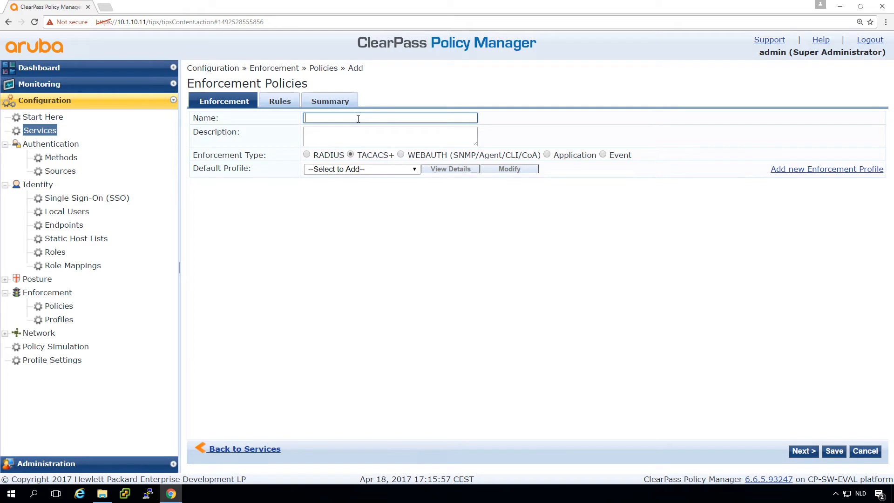
{"action": "type", "text": "ws_CPPM_Admin_enforce"}
{"action": "type", "text": "ment"}
{"action": "left_click", "coordinate": [325, 170]}
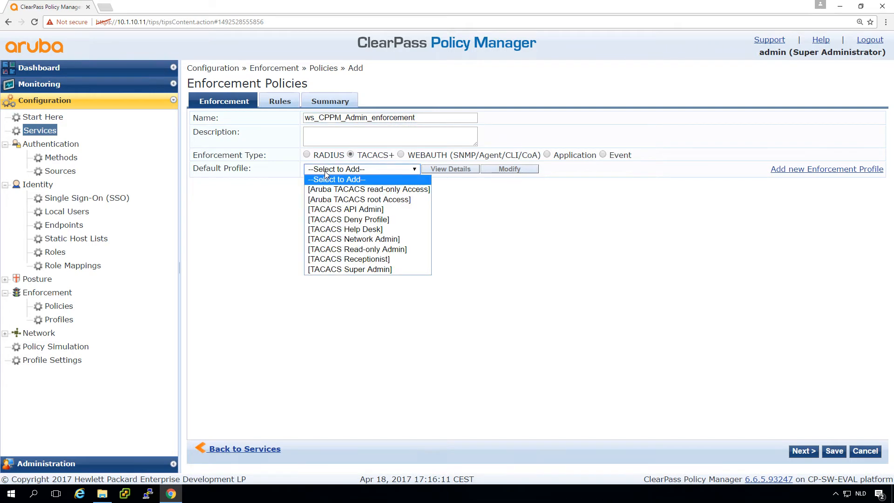
{"action": "left_click", "coordinate": [336, 220]}
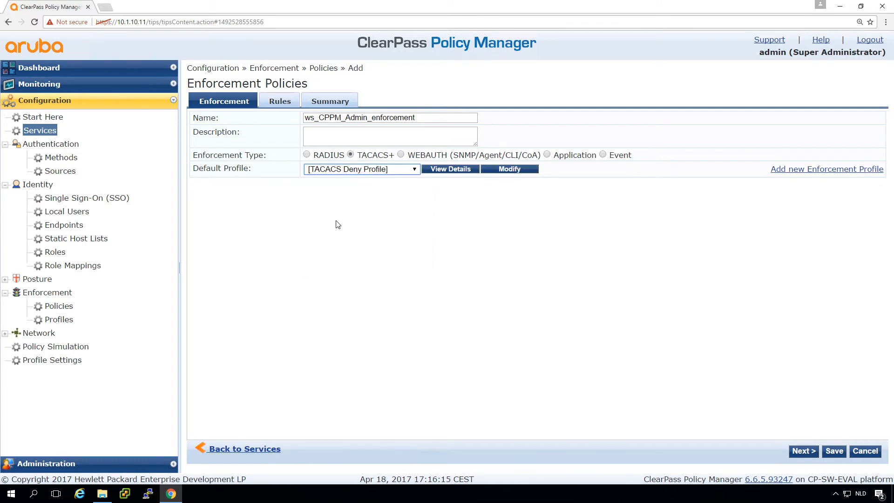
{"action": "left_click", "coordinate": [282, 103]}
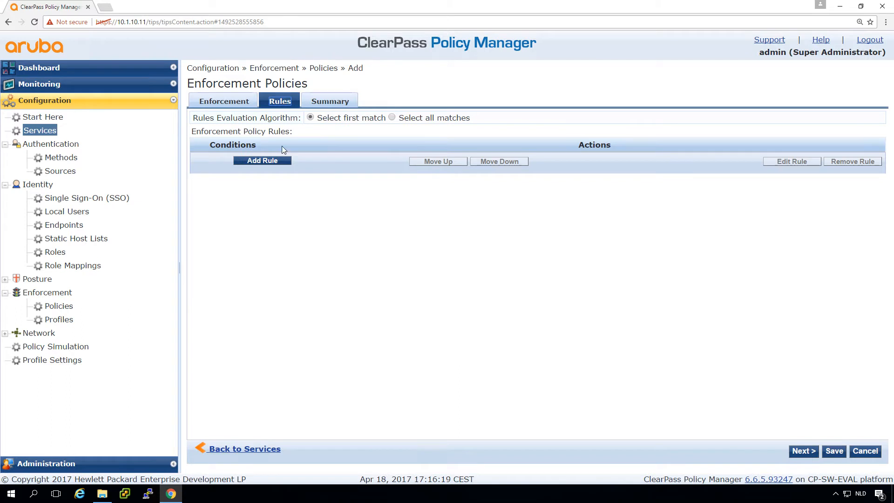
Add a rule mapping Tips Role EQUALS ws_admin to the TACACS Super Admin profile.
{"action": "left_click", "coordinate": [275, 160]}
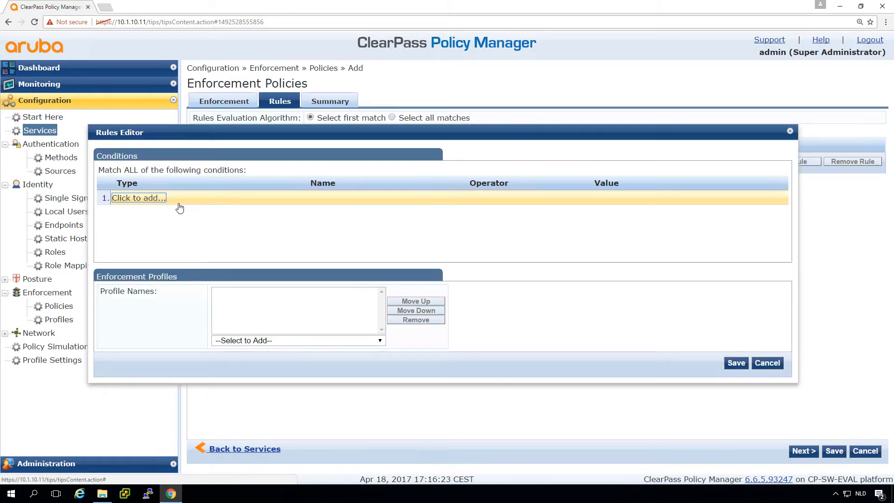
{"action": "left_click", "coordinate": [146, 198]}
{"action": "type", "text": "t"}
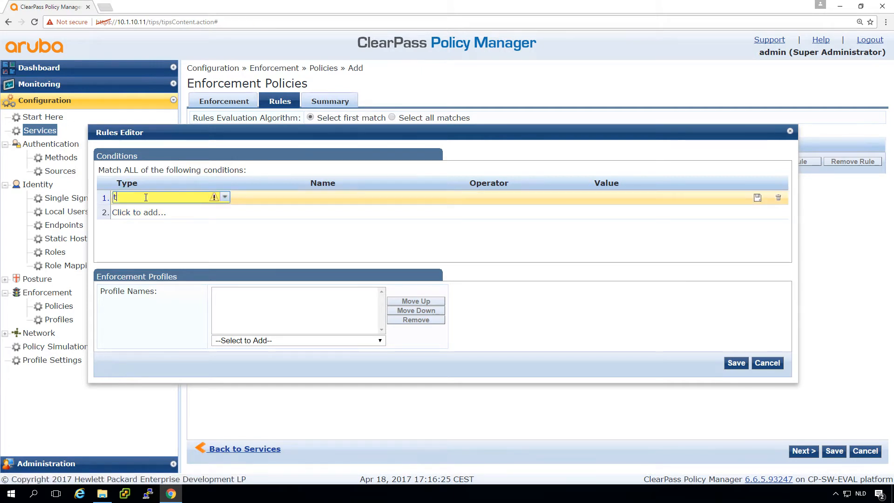
{"action": "type", "text": "ips"}
{"action": "key", "text": "Tab"}
{"action": "type", "text": "e"}
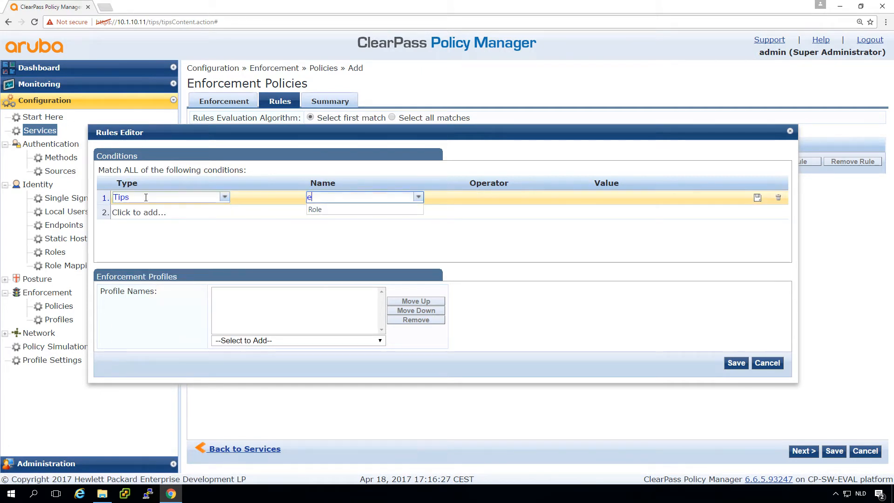
{"action": "type", "text": "le"}
{"action": "key", "text": "Tab"}
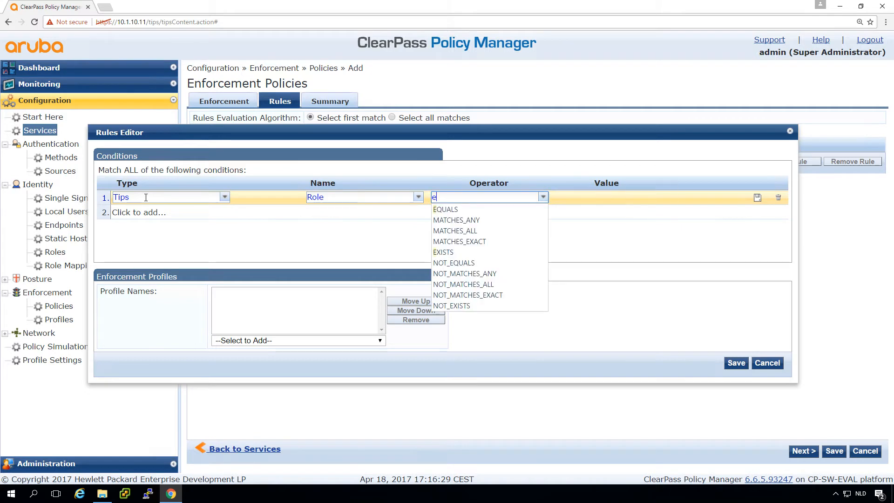
{"action": "type", "text": "eq"}
{"action": "key", "text": "Tab"}
{"action": "type", "text": "a"}
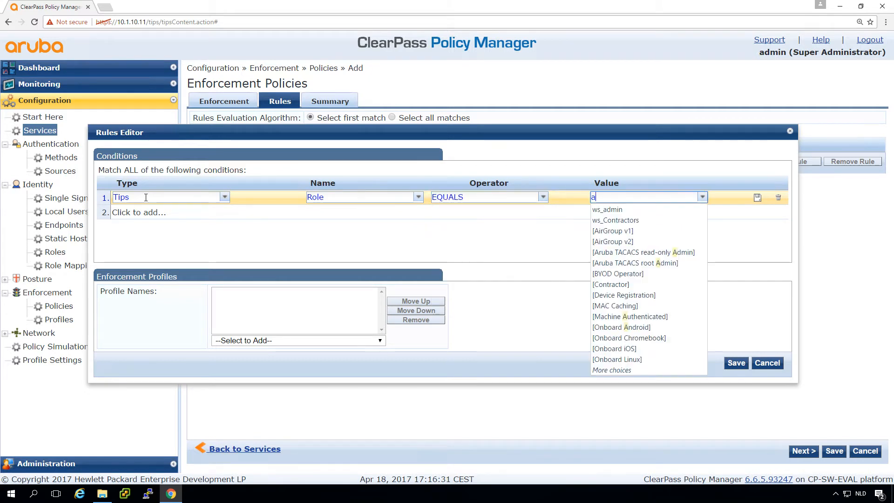
{"action": "key", "text": "Down"}
{"action": "key", "text": "Return"}
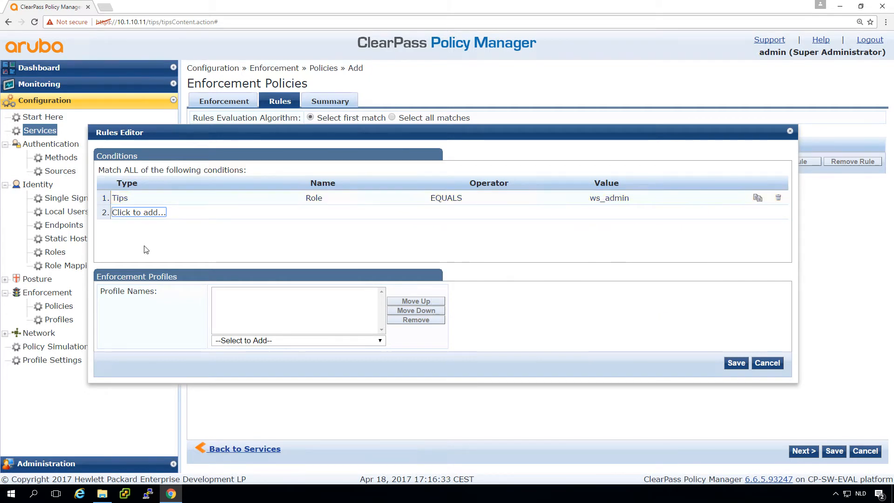
{"action": "left_click", "coordinate": [271, 341]}
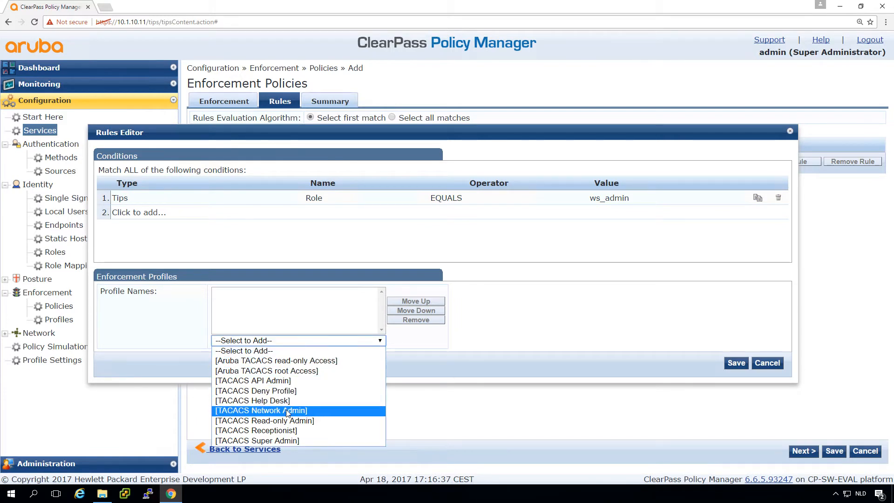
{"action": "left_click", "coordinate": [283, 440]}
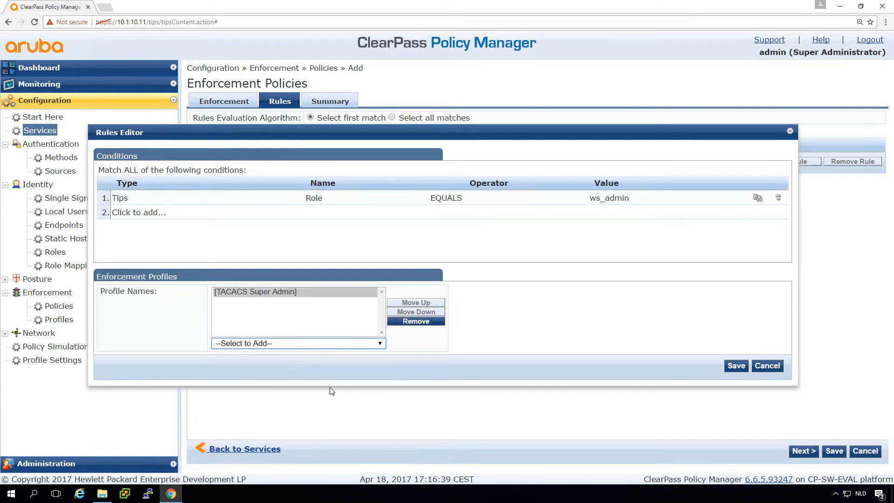
{"action": "left_click", "coordinate": [735, 366]}
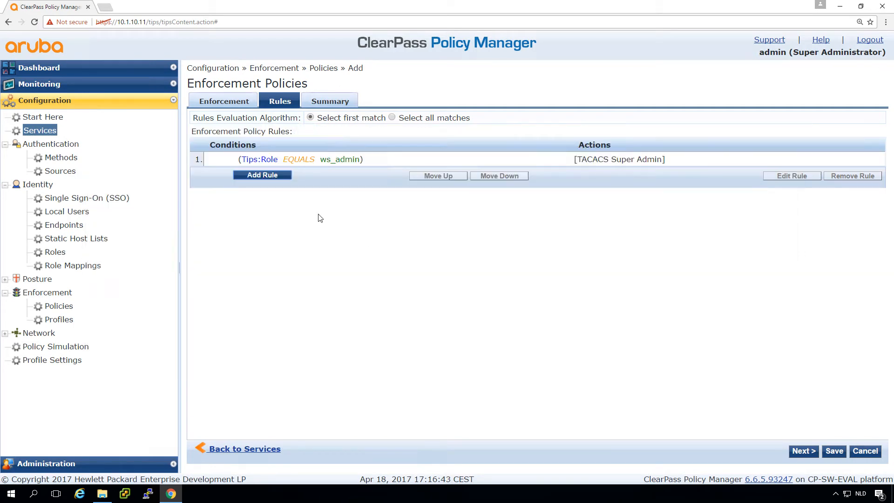
Add a rule mapping Tips Role EQUALS ws_Helpdesk to TACACS Help Desk, then save the policy.
{"action": "left_click", "coordinate": [263, 175]}
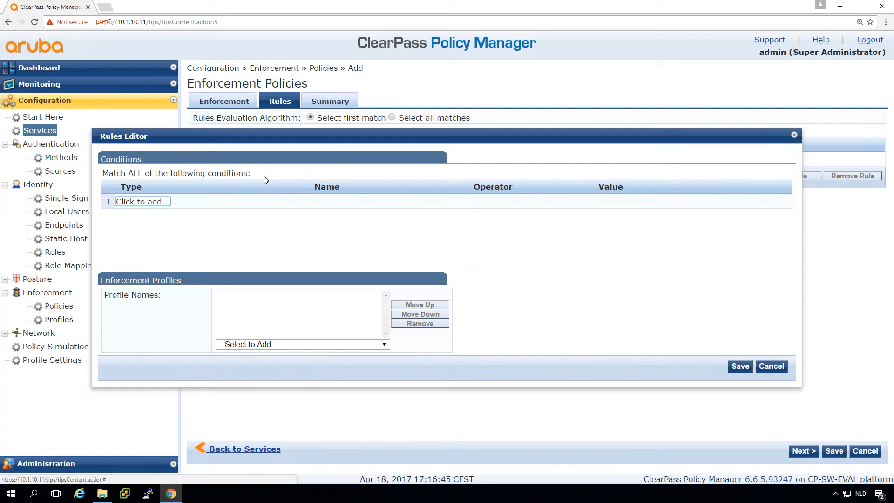
{"action": "left_click", "coordinate": [142, 200]}
{"action": "type", "text": "tips"}
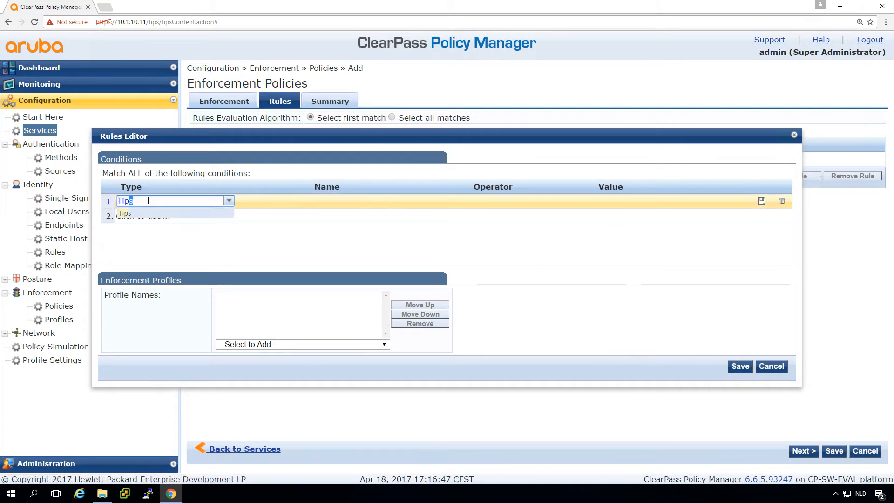
{"action": "key", "text": "Tab"}
{"action": "type", "text": "rol"}
{"action": "key", "text": "Tab"}
{"action": "type", "text": "eq"}
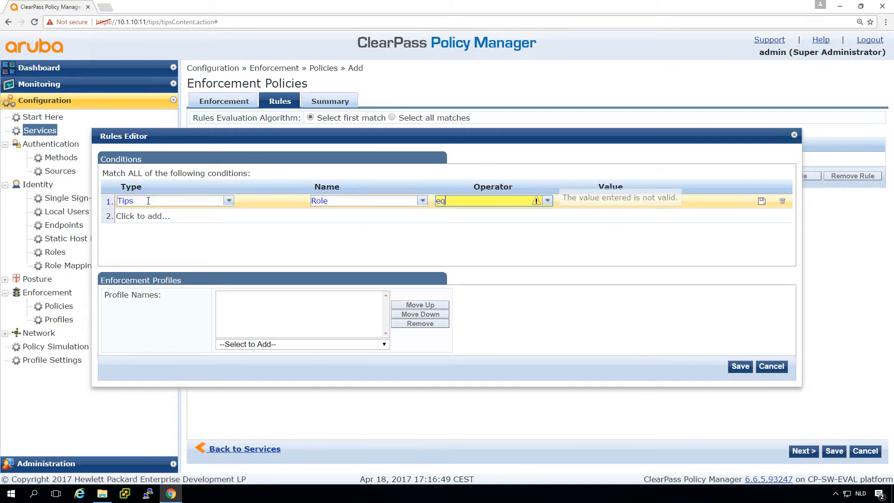
{"action": "key", "text": "Tab"}
{"action": "type", "text": "hel"}
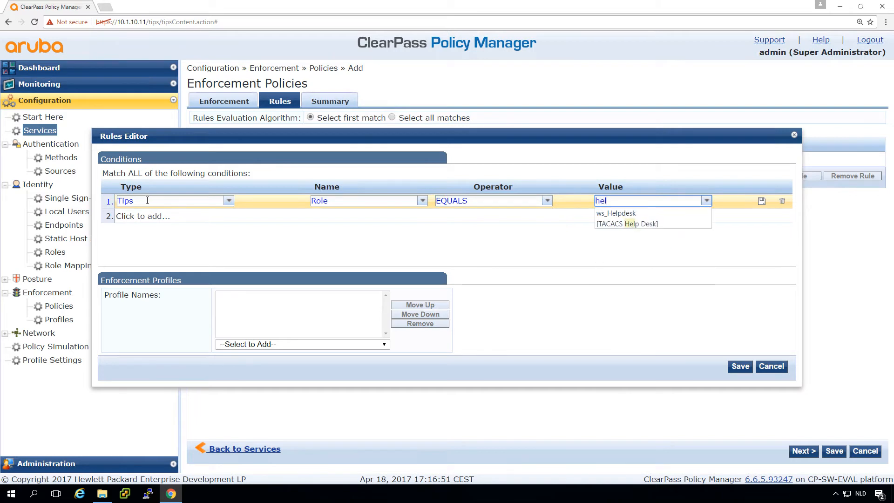
{"action": "key", "text": "Down"}
{"action": "key", "text": "Tab"}
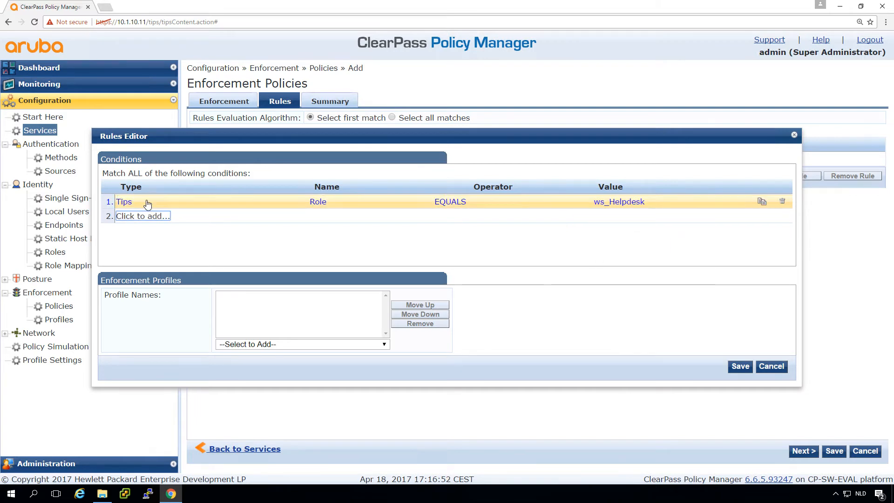
{"action": "left_click", "coordinate": [281, 344]}
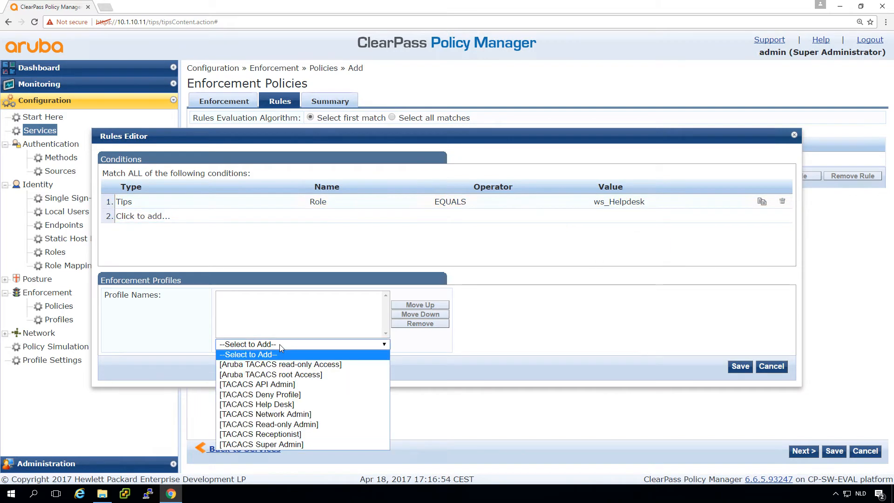
{"action": "left_click", "coordinate": [275, 404]}
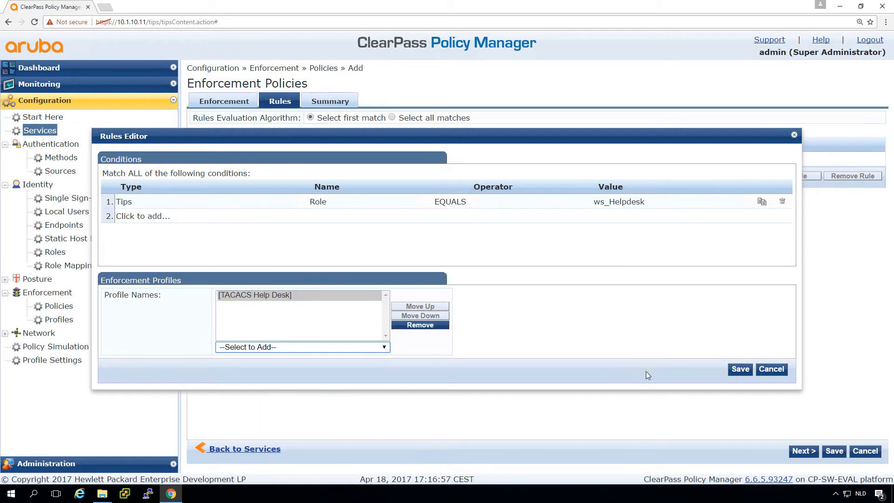
{"action": "left_click", "coordinate": [729, 371]}
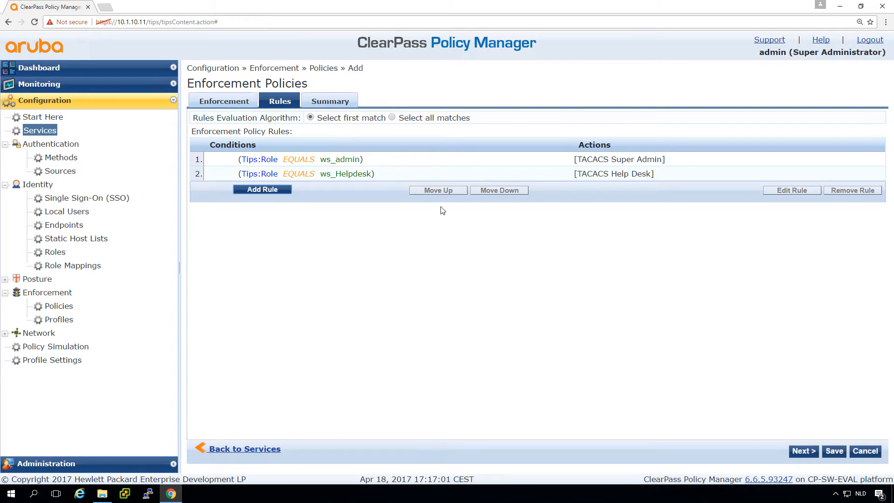
{"action": "left_click", "coordinate": [832, 451]}
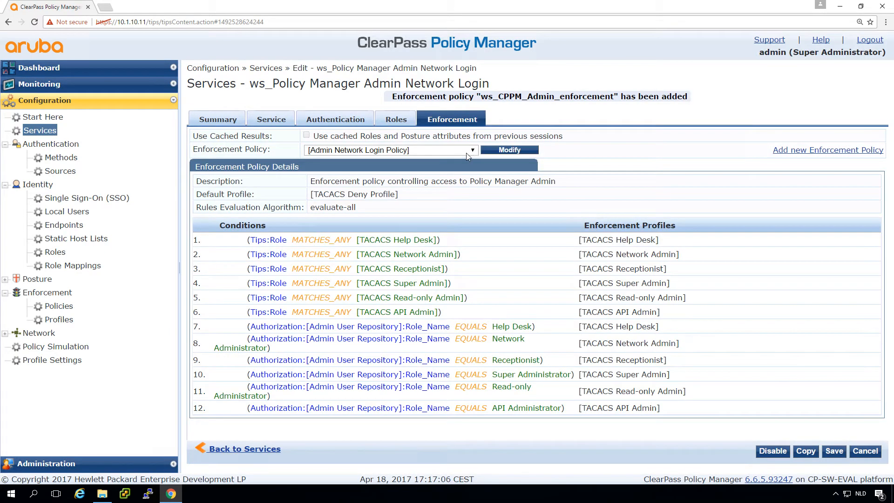
Set the service's enforcement policy to ws_CPPM_Admin_enforcement and save the service.
{"action": "left_click", "coordinate": [452, 150]}
{"action": "left_click", "coordinate": [427, 180]}
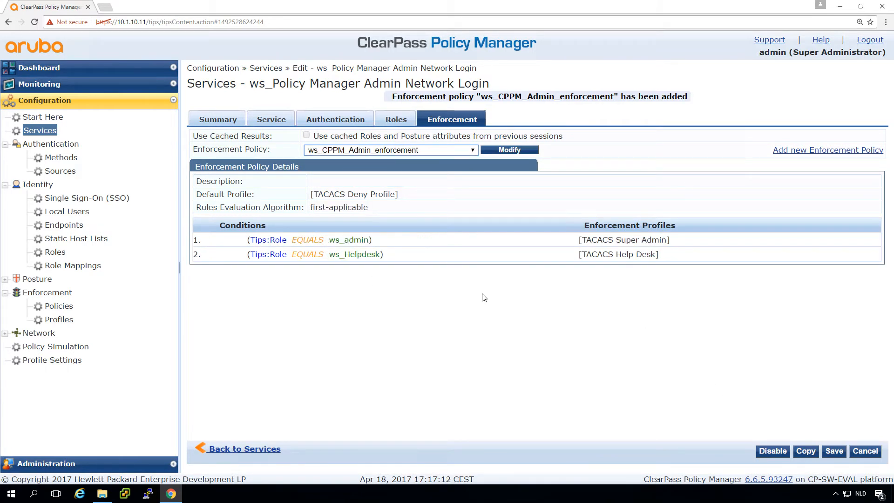
{"action": "left_click", "coordinate": [834, 451]}
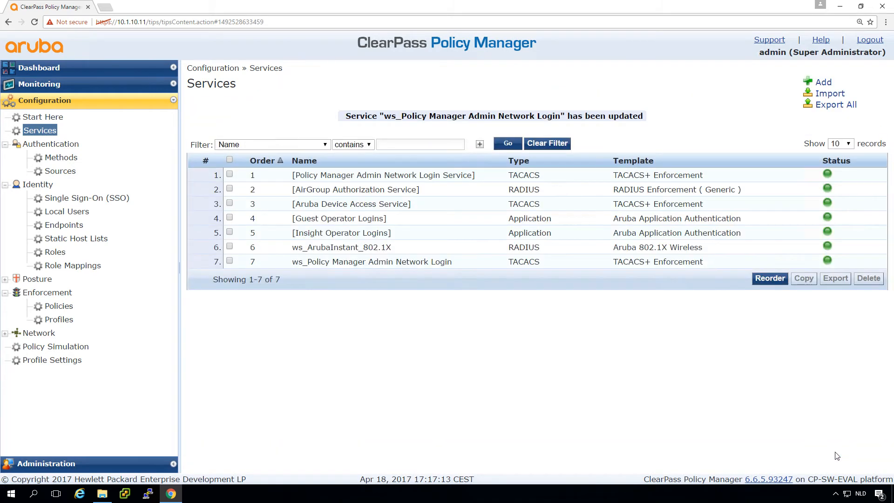
Reorder services so ws_Policy Manager Admin Network Login is first, and disable the original admin login service.
{"action": "left_click", "coordinate": [229, 262]}
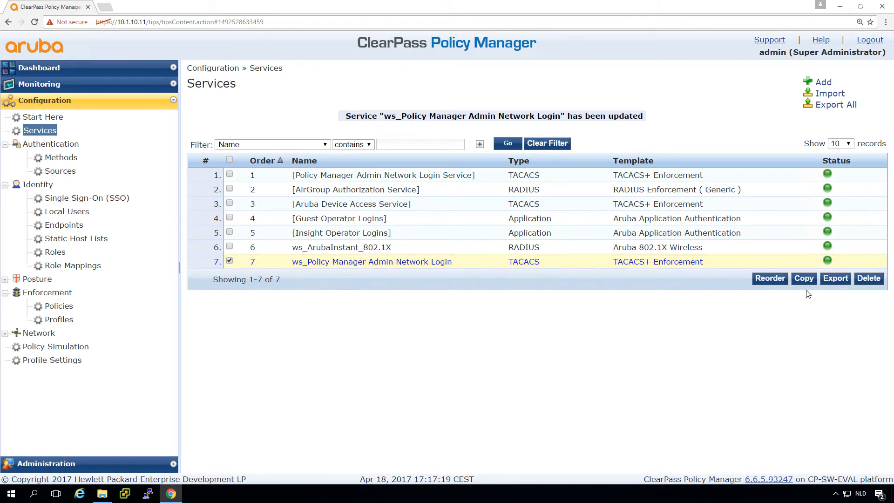
{"action": "left_click", "coordinate": [769, 279]}
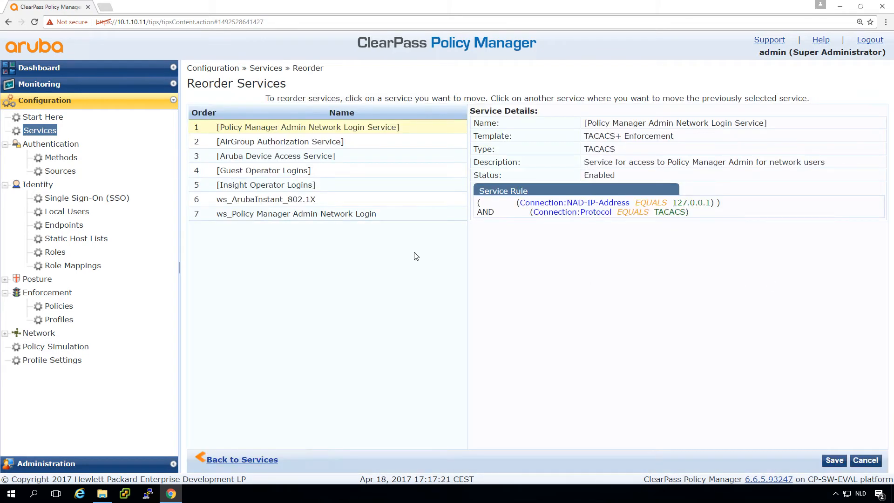
{"action": "left_click", "coordinate": [325, 215]}
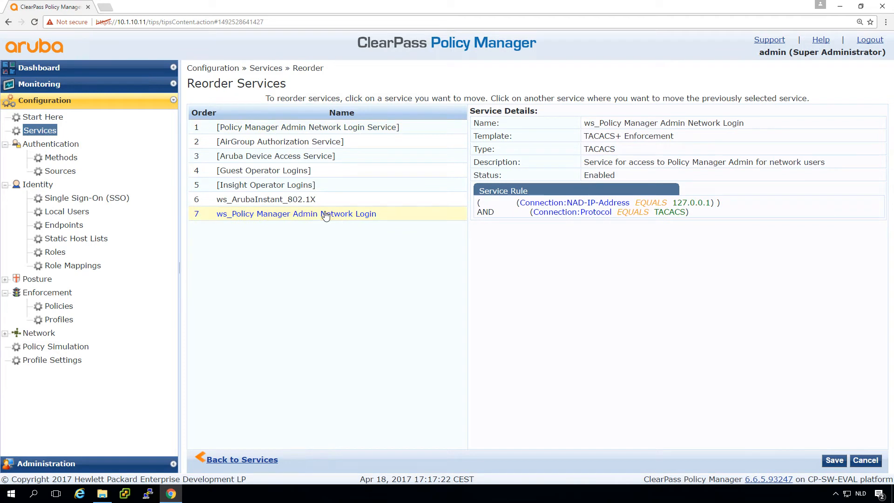
{"action": "left_click", "coordinate": [317, 122]}
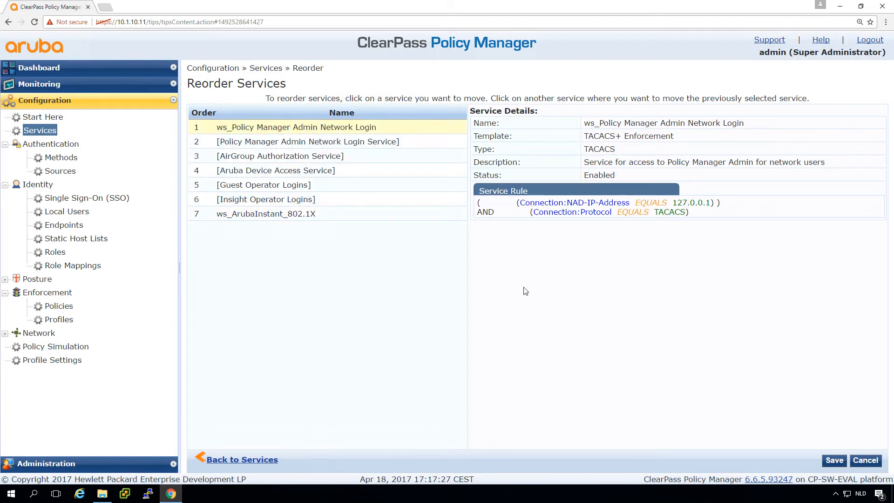
{"action": "left_click", "coordinate": [834, 460]}
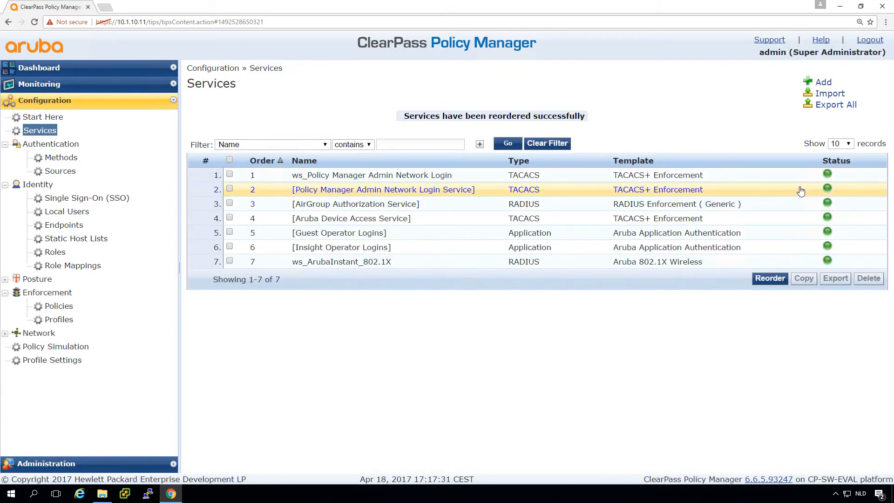
{"action": "left_click", "coordinate": [828, 190]}
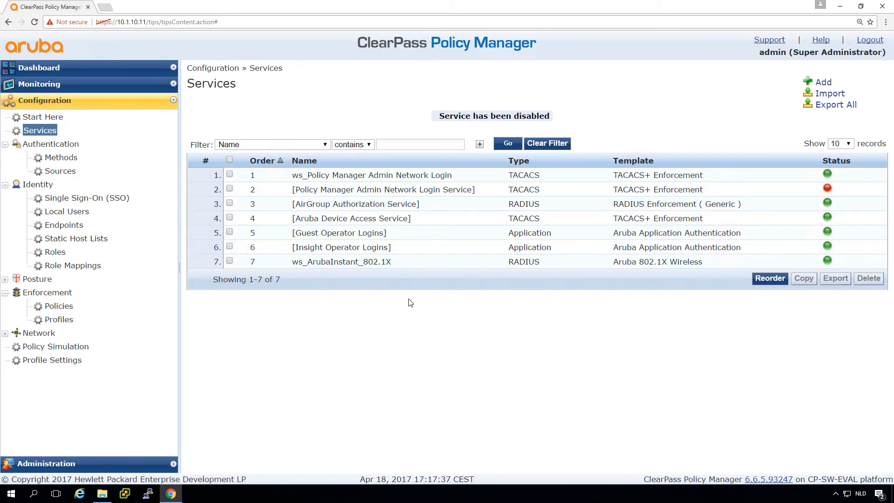
{"action": "left_click", "coordinate": [61, 322]}
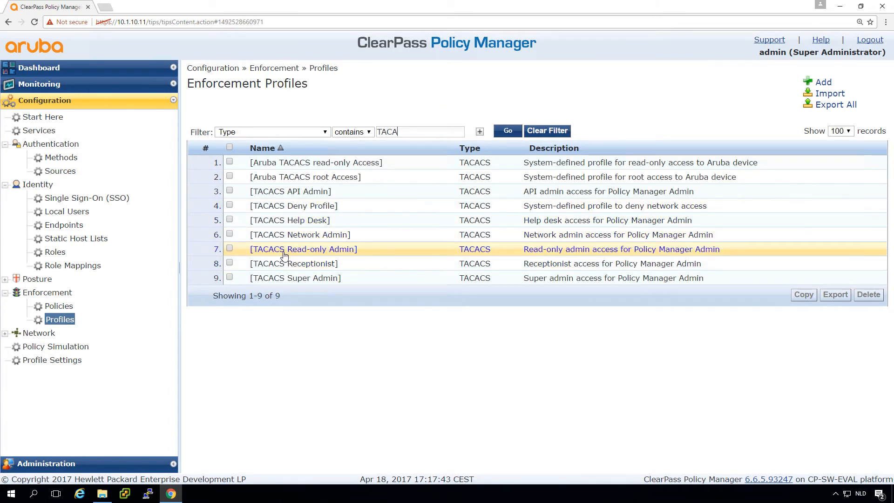
Open the TACACS Super Admin profile to confirm its AdminPrivilege of Super Administrator.
{"action": "left_click", "coordinate": [285, 279]}
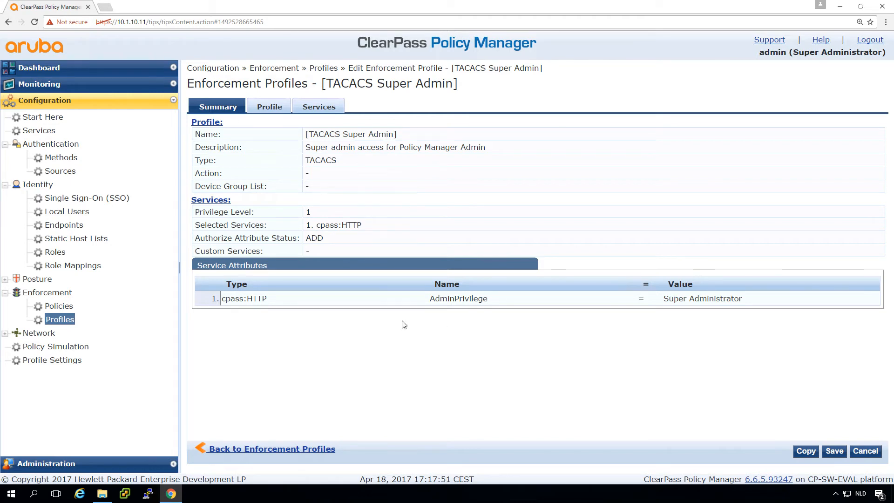
{"action": "left_click", "coordinate": [48, 464]}
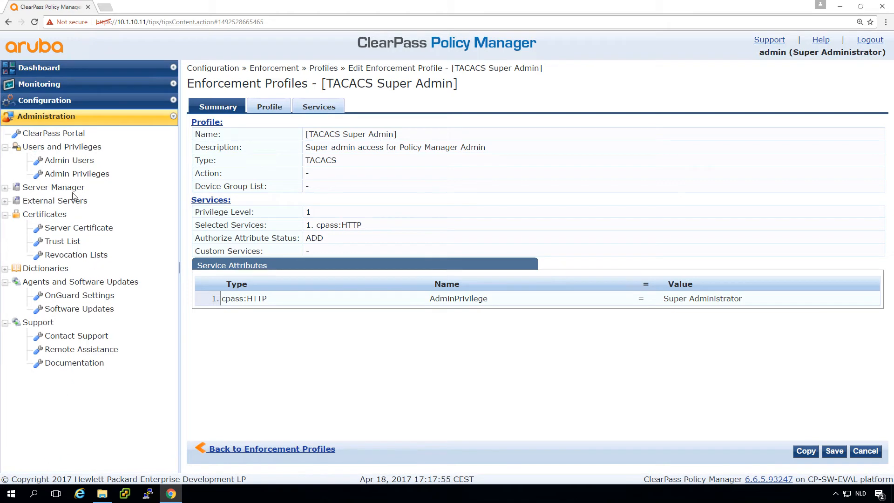
{"action": "left_click", "coordinate": [66, 175]}
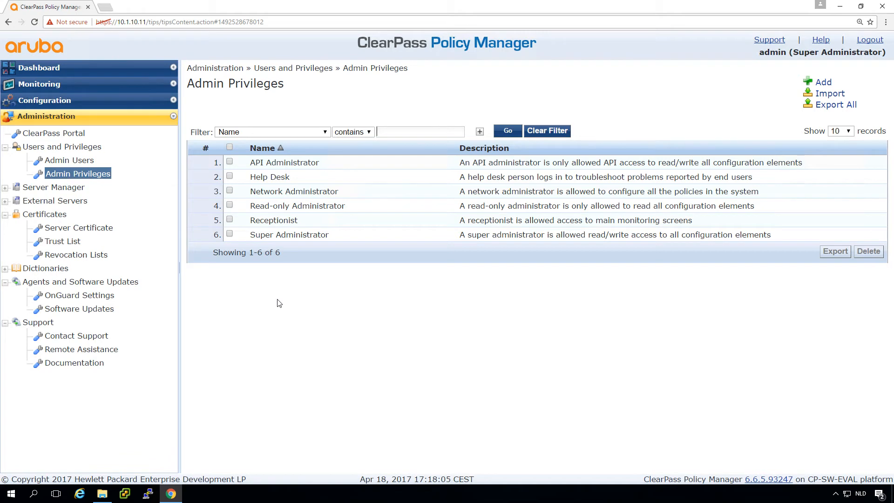
{"action": "left_click", "coordinate": [274, 221]}
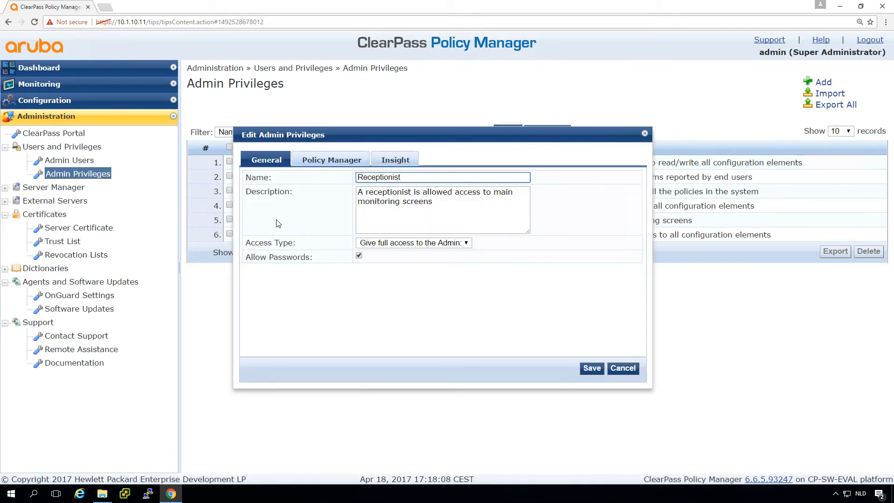
{"action": "left_click", "coordinate": [332, 157]}
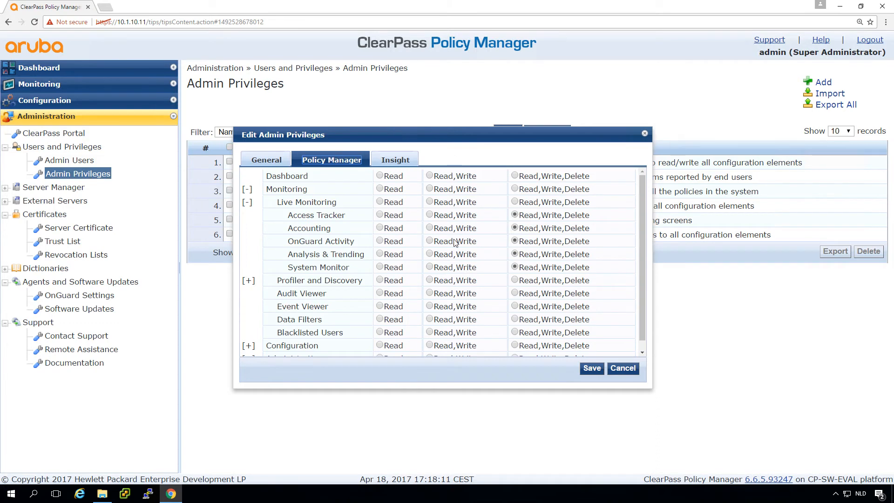
{"action": "scroll", "coordinate": [641, 276], "scroll_direction": "down", "scroll_amount": 1}
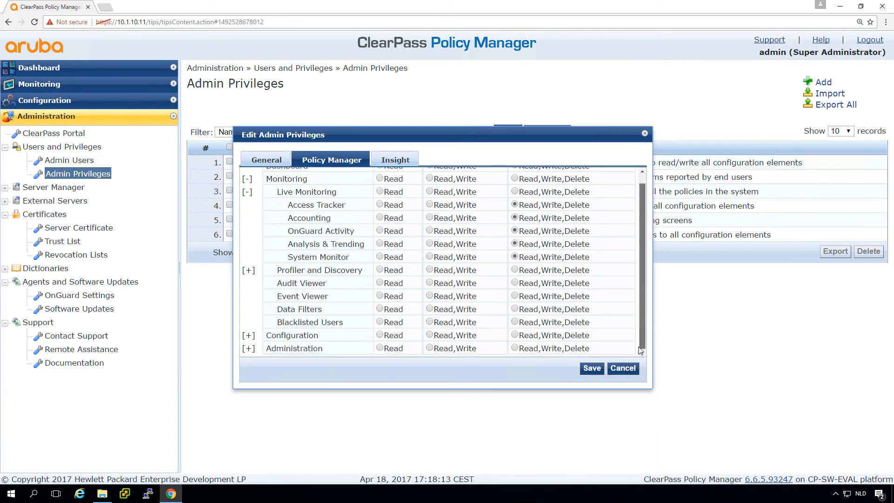
{"action": "left_click", "coordinate": [626, 369]}
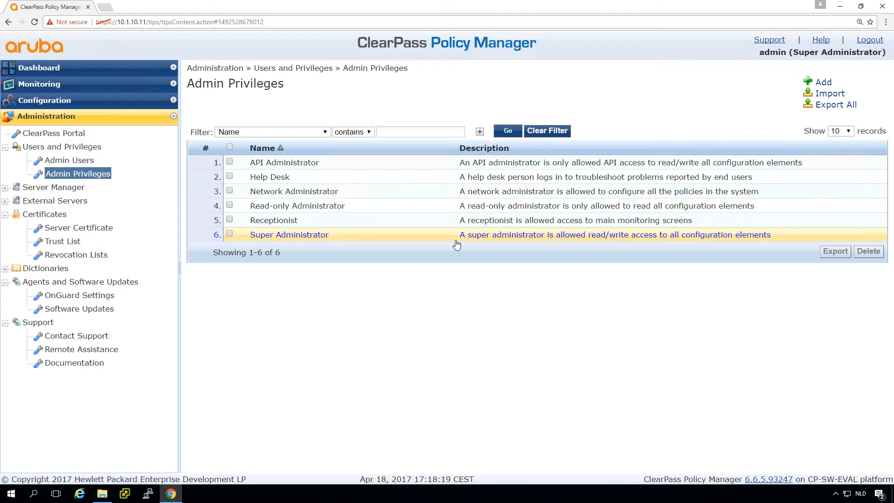
{"action": "left_click", "coordinate": [273, 179]}
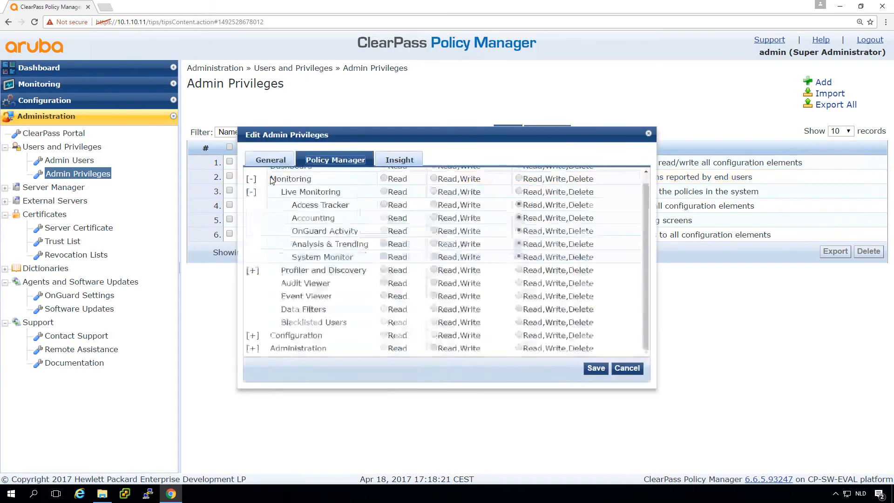
{"action": "left_click", "coordinate": [337, 161]}
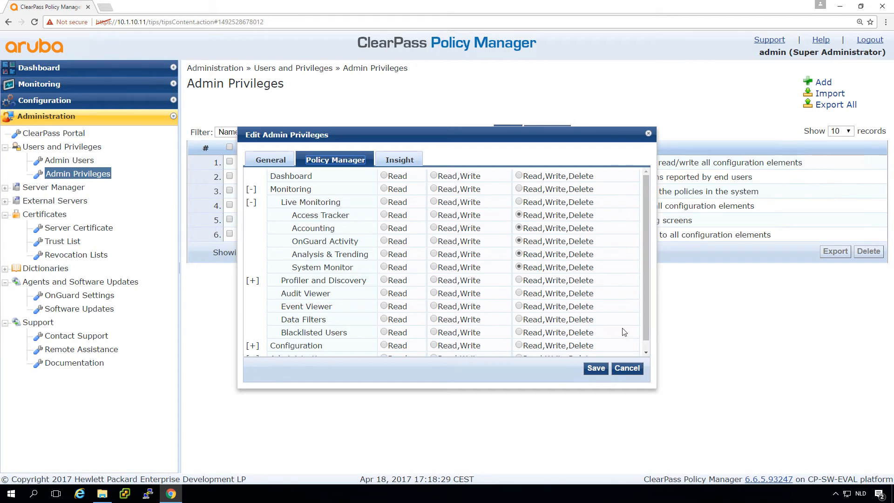
{"action": "left_click", "coordinate": [627, 368]}
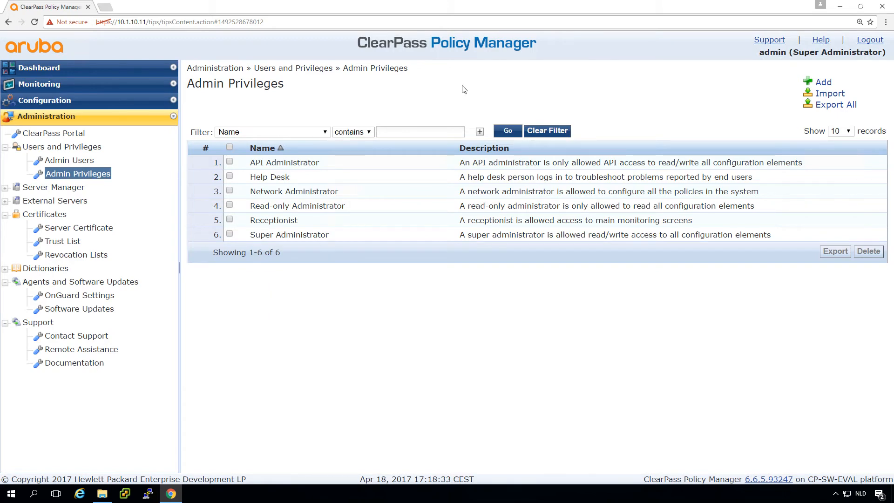
Log out and sign back in with the Super Administrator test user's credentials.
{"action": "left_click", "coordinate": [868, 41]}
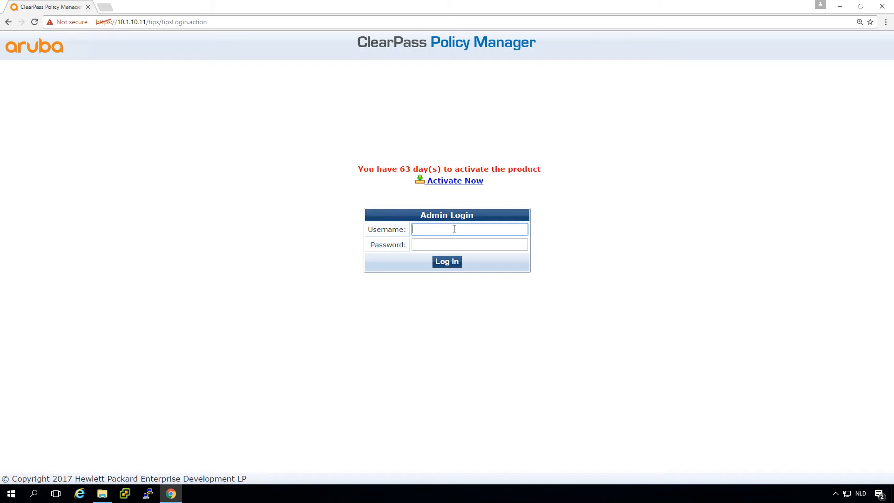
{"action": "type", "text": "admin1"}
{"action": "key", "text": "Tab"}
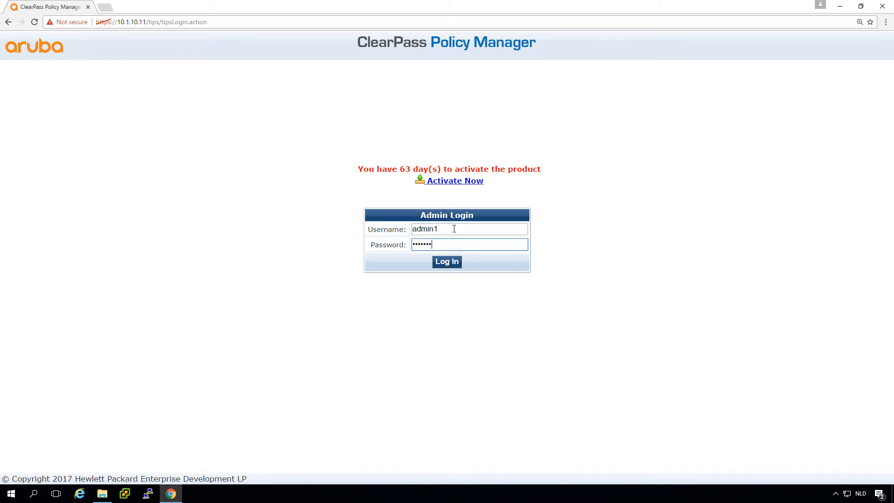
{"action": "left_click", "coordinate": [449, 261]}
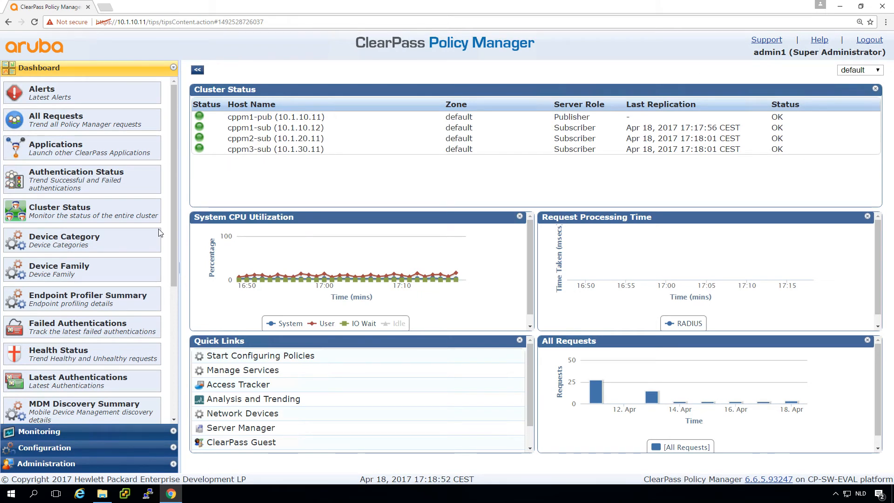
Add an Enforcement Profiles column to the Access Tracker, save it, then log out.
{"action": "left_click", "coordinate": [59, 432]}
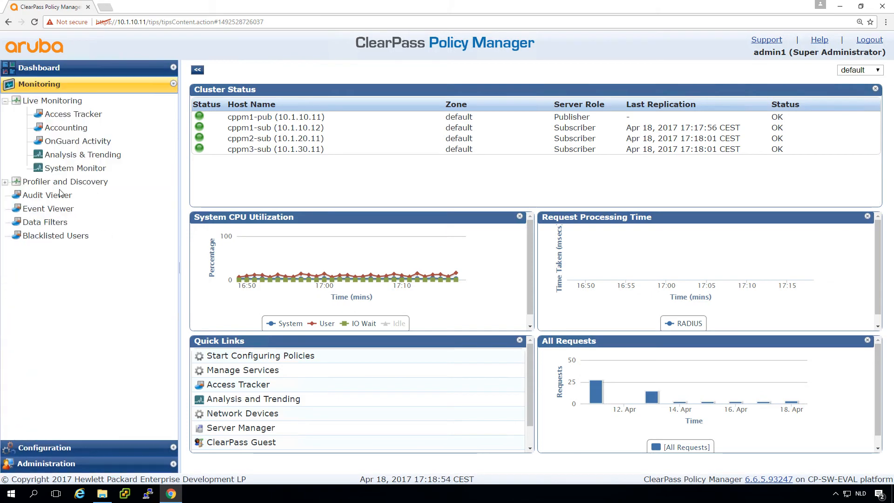
{"action": "left_click", "coordinate": [64, 116]}
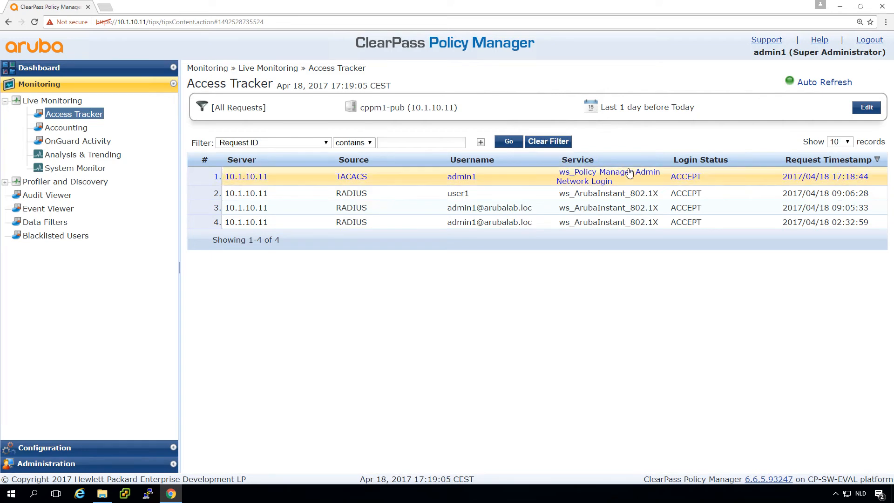
{"action": "left_click", "coordinate": [866, 108]}
{"action": "left_click", "coordinate": [244, 217]}
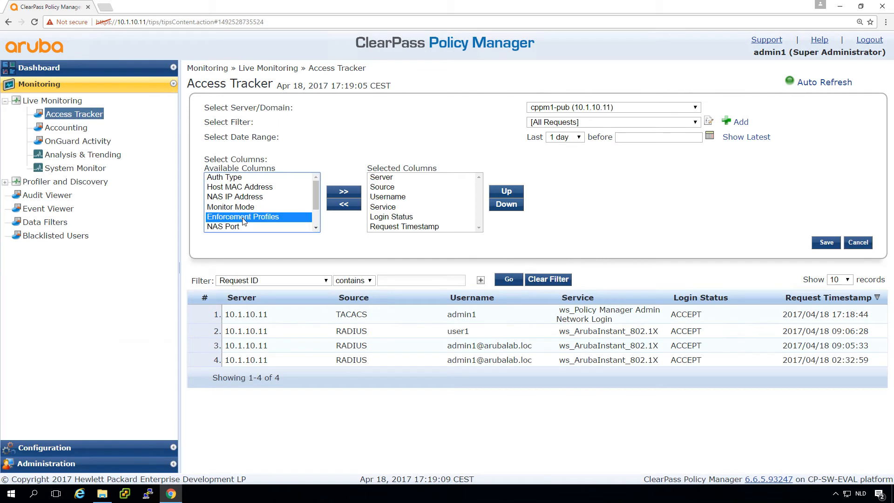
{"action": "left_click", "coordinate": [344, 193]}
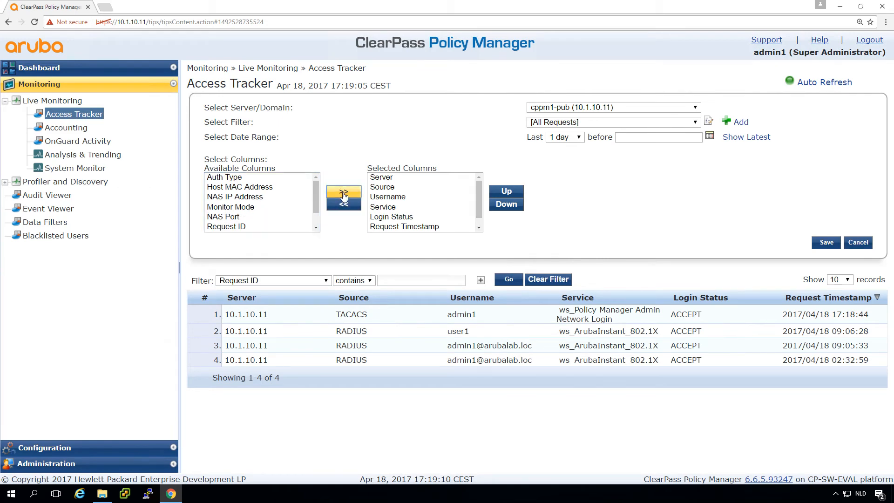
{"action": "left_click", "coordinate": [830, 241]}
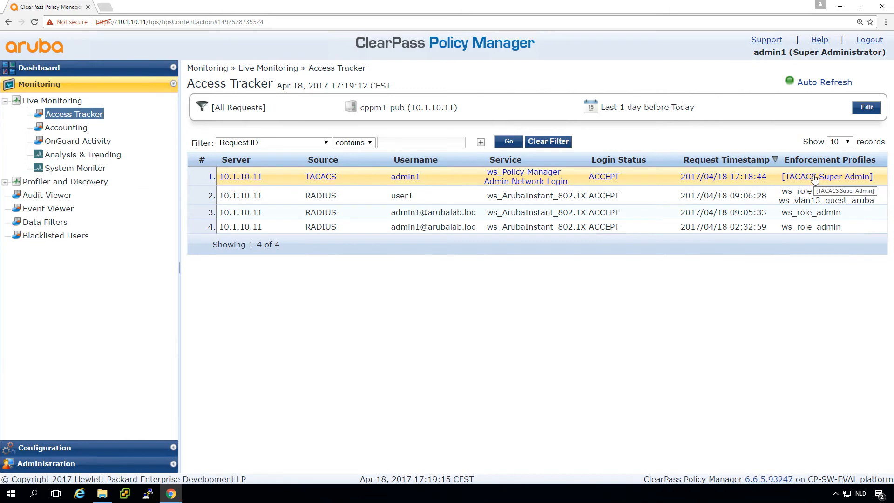
{"action": "left_click", "coordinate": [868, 40]}
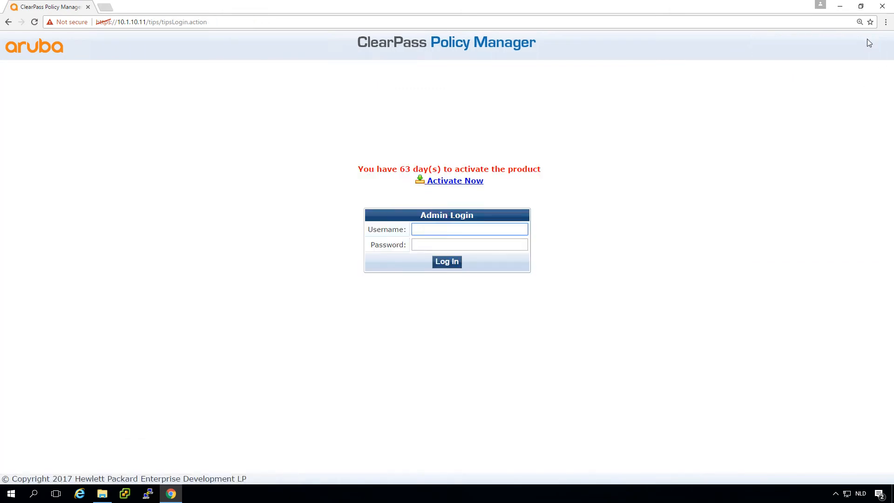
Sign in to Policy Manager with the help desk test credentials.
{"action": "left_click", "coordinate": [501, 230]}
{"action": "type", "text": "helpdesk1"}
{"action": "key", "text": "Tab"}
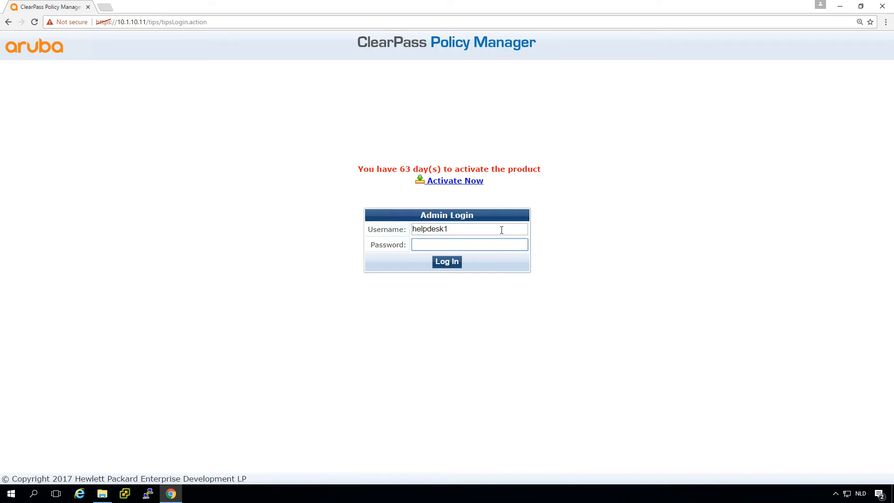
{"action": "key", "text": "Return"}
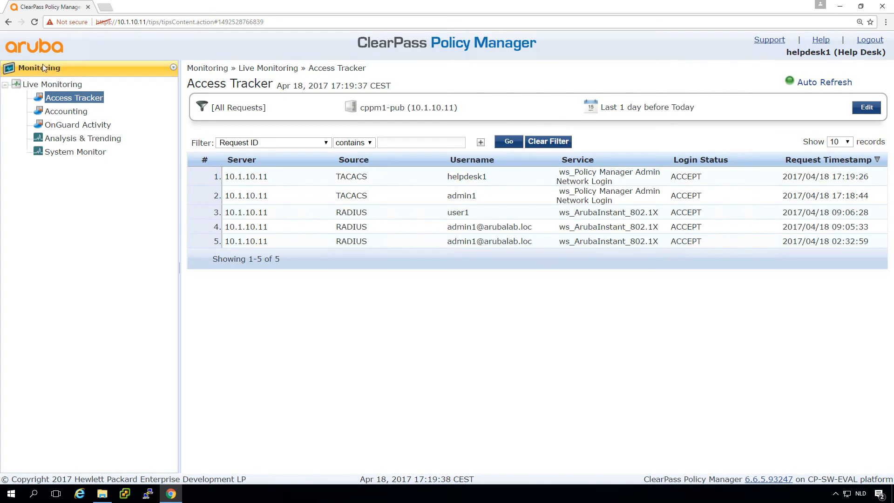
Visit the Accounting, OnGuard Activity, System Monitor and Access Tracker pages, then log out.
{"action": "left_click", "coordinate": [72, 113]}
{"action": "left_click", "coordinate": [71, 125]}
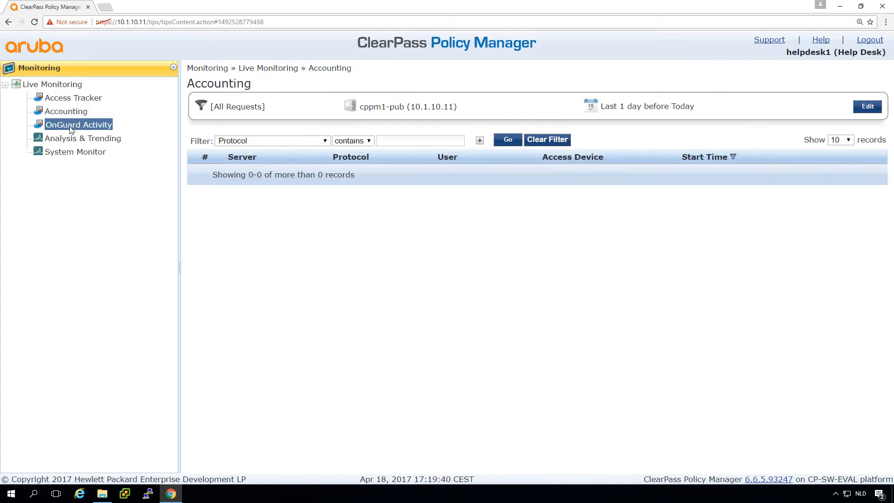
{"action": "left_click", "coordinate": [71, 152]}
{"action": "left_click", "coordinate": [73, 98]}
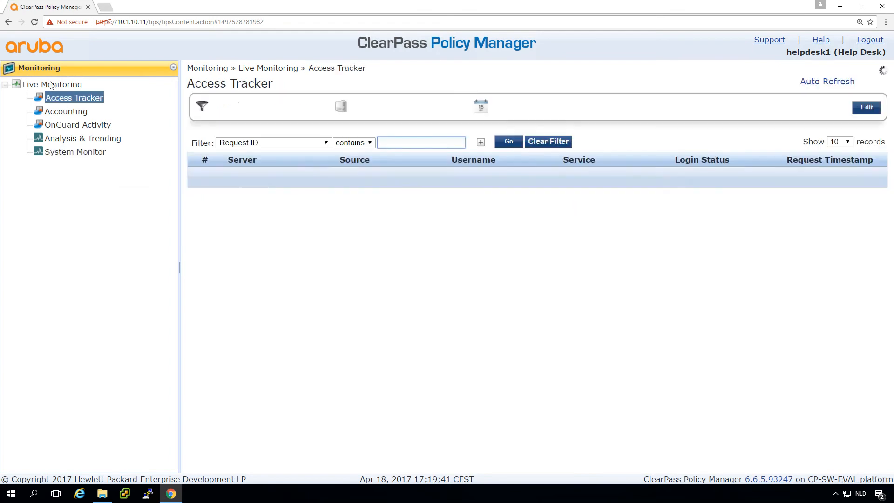
{"action": "double_click", "coordinate": [51, 86]}
{"action": "double_click", "coordinate": [58, 85]}
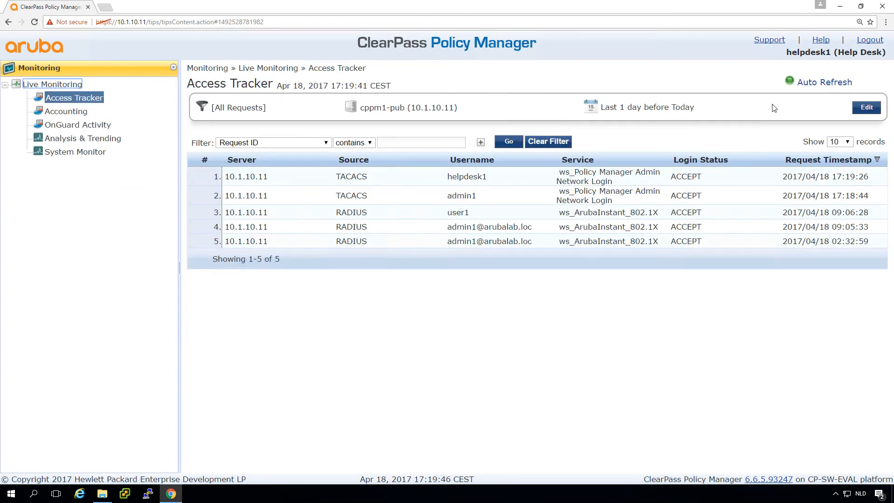
{"action": "left_click", "coordinate": [875, 39]}
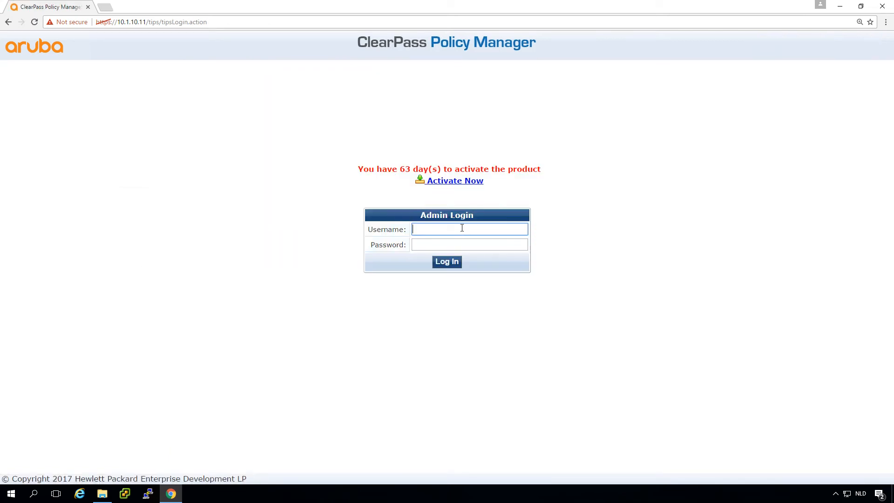
Attempt the plain test user's login twice, getting an invalid login error.
{"action": "type", "text": "user1"}
{"action": "key", "text": "Tab"}
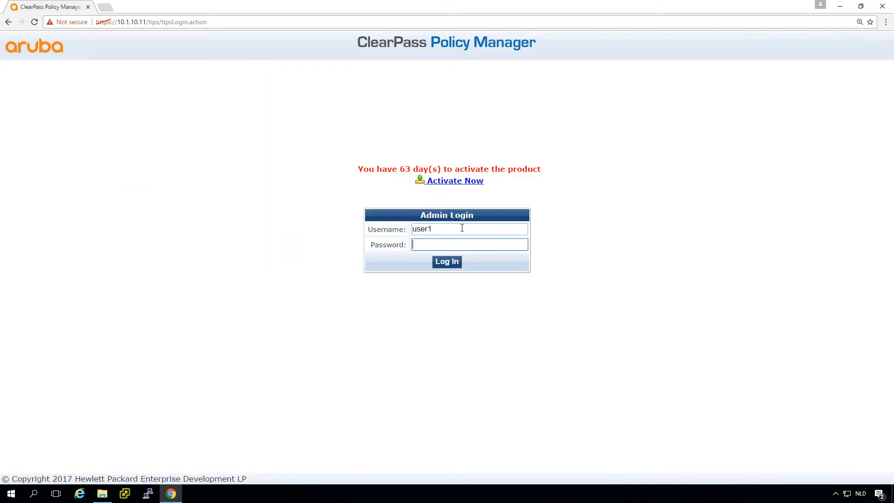
{"action": "type", "text": "••••••••"}
{"action": "key", "text": "Return"}
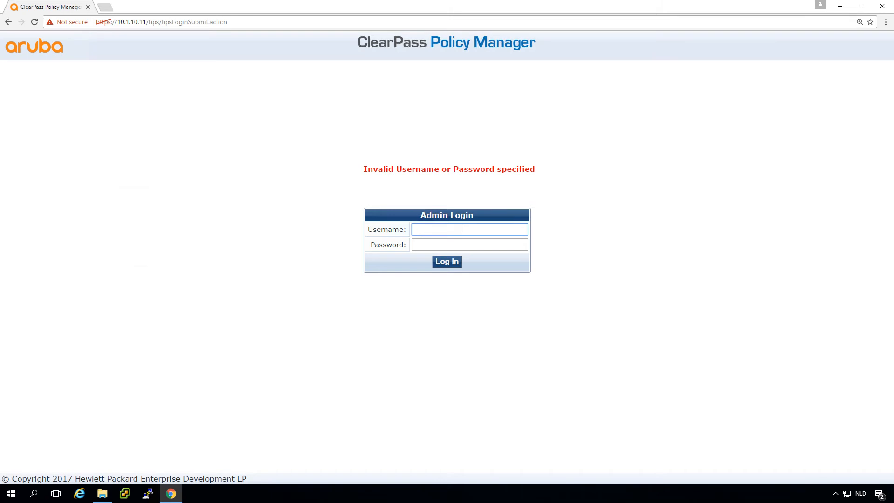
{"action": "type", "text": "user1"}
{"action": "key", "text": "Tab"}
{"action": "type", "text": "••"}
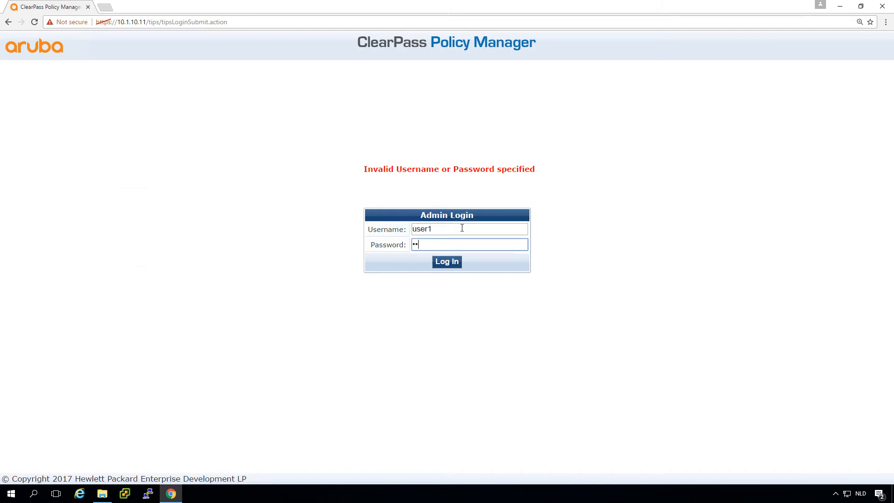
{"action": "type", "text": "•••••••"}
{"action": "key", "text": "Return"}
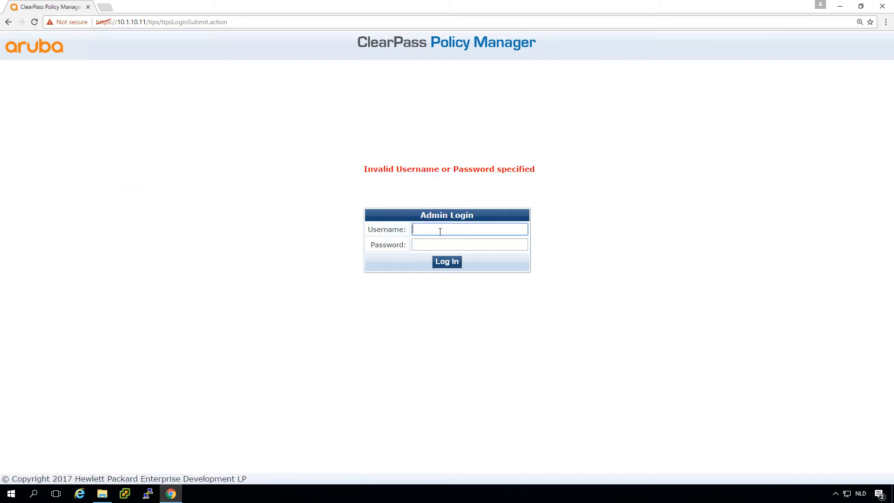
Sign in with the Super Administrator test credentials to reach the Dashboard.
{"action": "type", "text": "admin1"}
{"action": "key", "text": "Tab"}
{"action": "type", "text": "••••••••"}
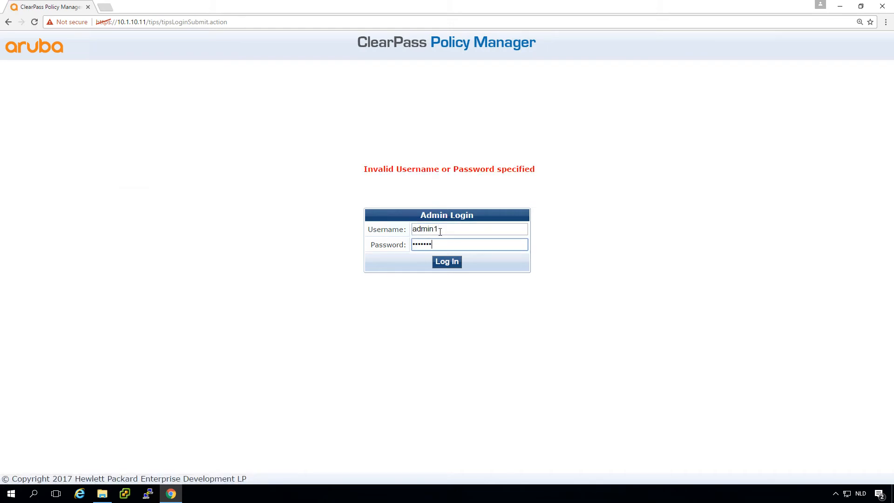
{"action": "key", "text": "Return"}
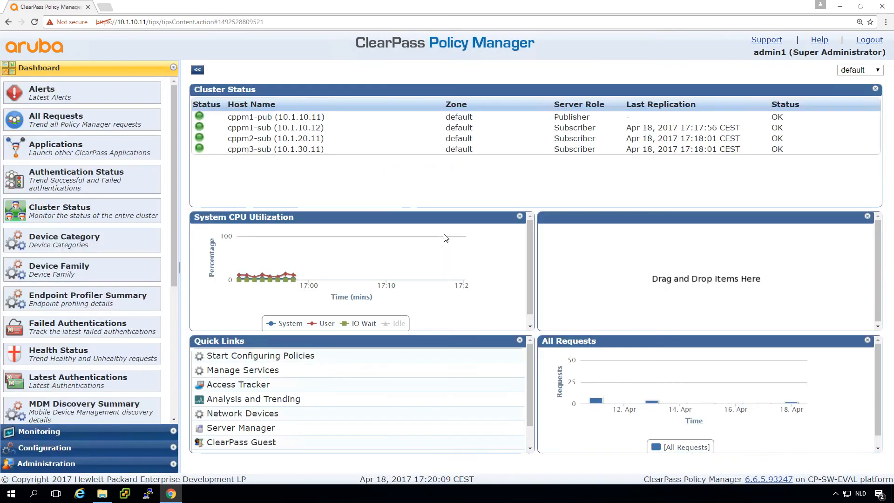
In Access Tracker, open the plain test user's REJECT entry and read its Password mismatch alert.
{"action": "left_click", "coordinate": [50, 432]}
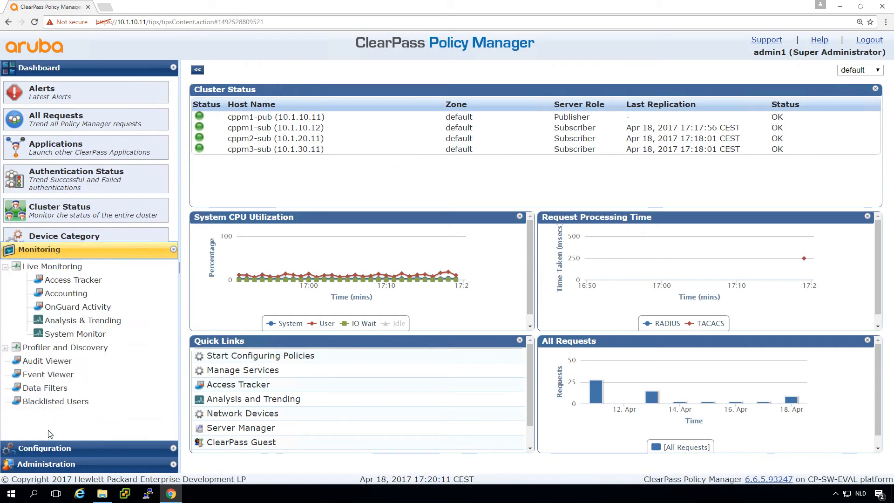
{"action": "left_click", "coordinate": [83, 115]}
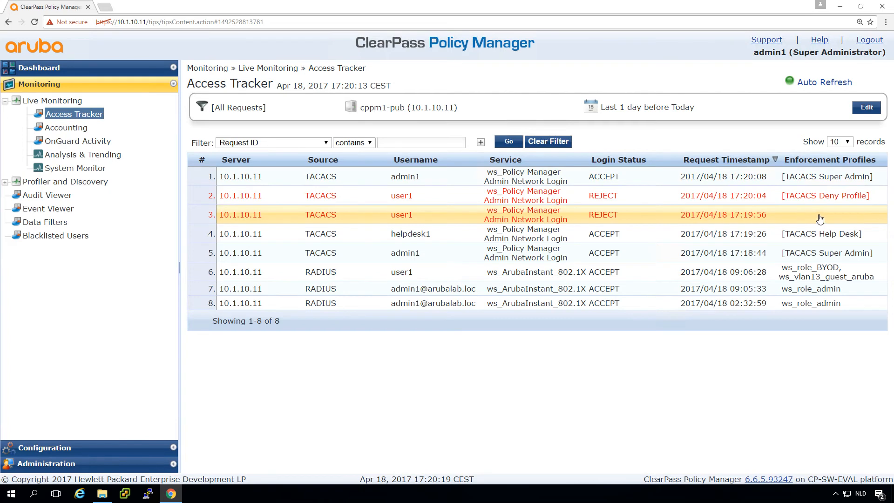
{"action": "left_click", "coordinate": [402, 217]}
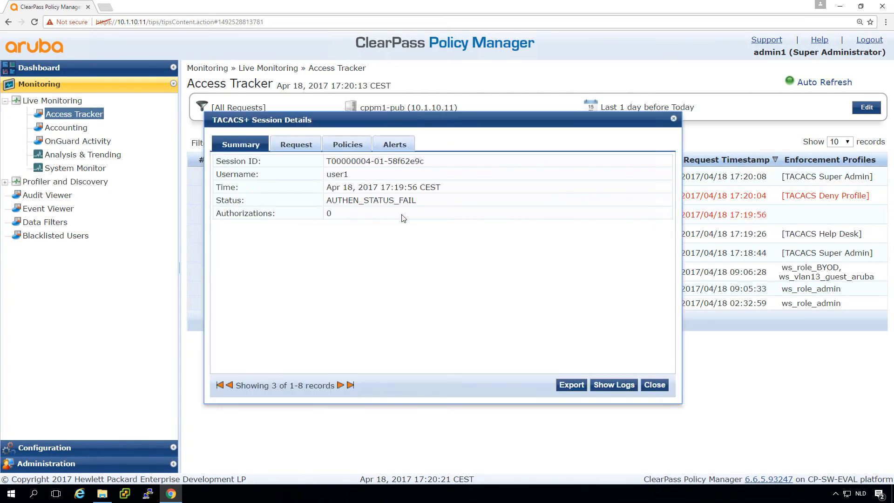
{"action": "left_click", "coordinate": [394, 144]}
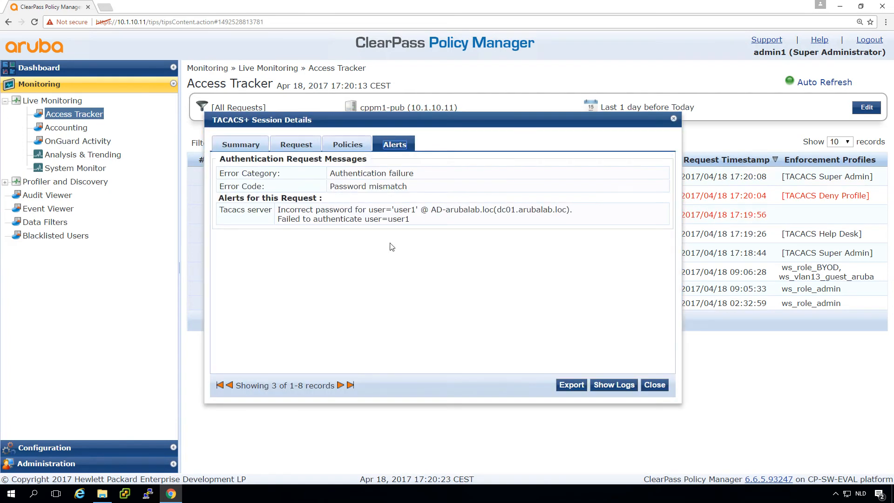
{"action": "left_click_drag", "start_coordinate": [313, 223], "coordinate": [310, 223]}
{"action": "triple_click", "coordinate": [310, 224]}
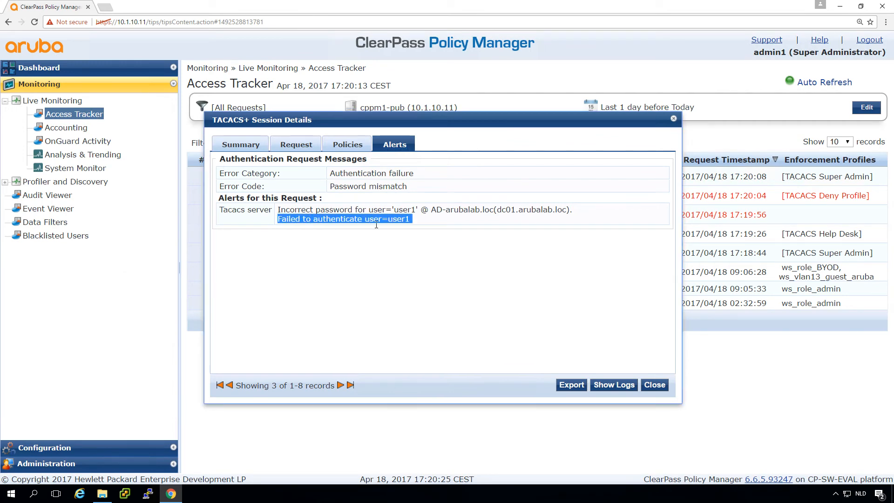
{"action": "left_click_drag", "start_coordinate": [330, 186], "coordinate": [407, 186]}
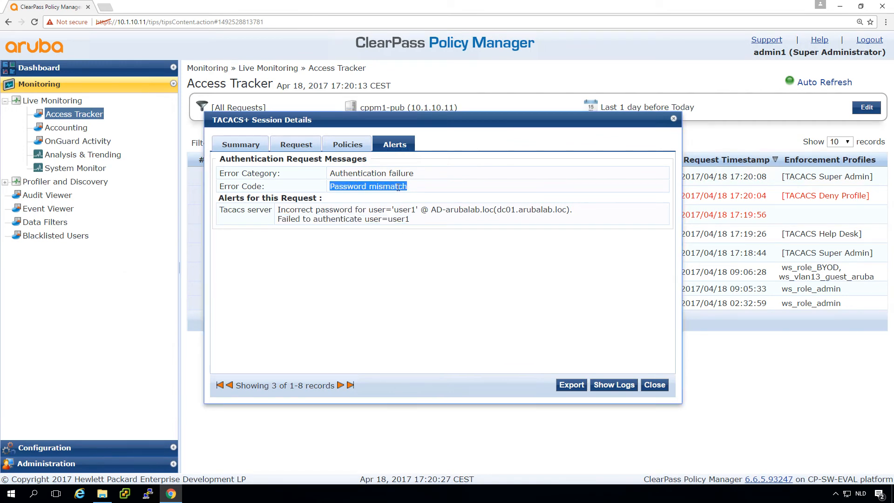
{"action": "left_click", "coordinate": [658, 387]}
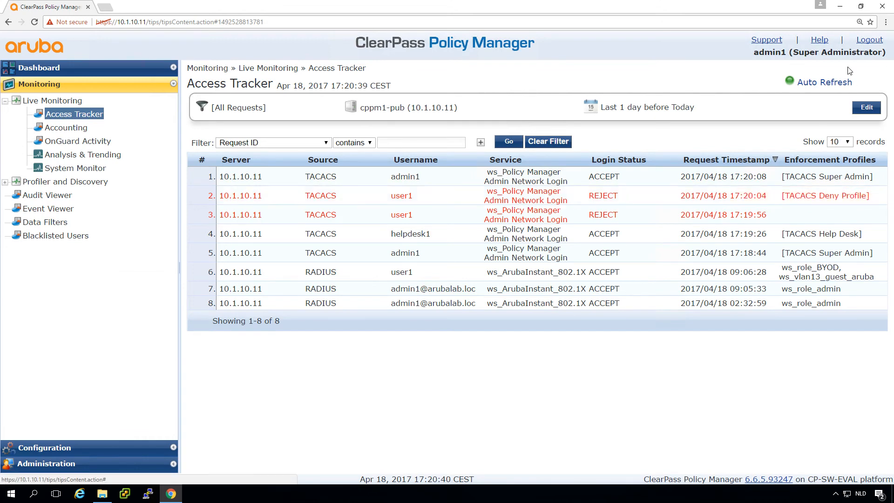
Log out, sign in as the local admin, and view the Access Tracker.
{"action": "left_click", "coordinate": [868, 41]}
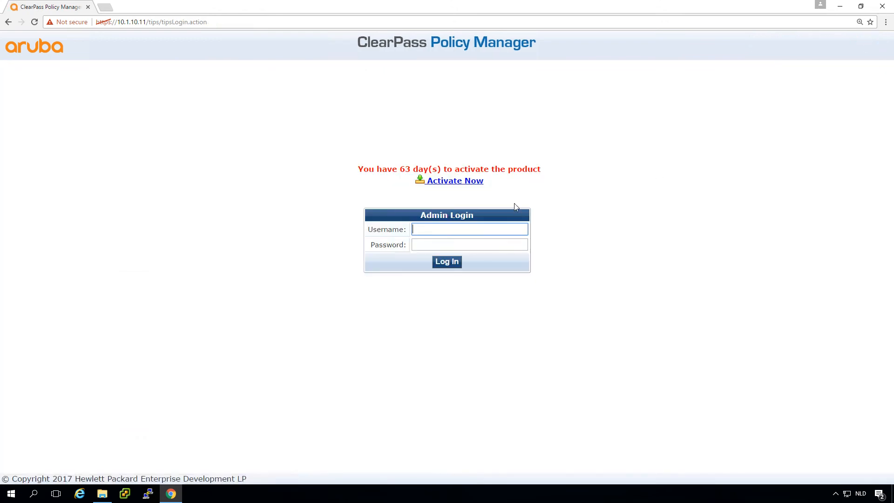
{"action": "type", "text": "admin"}
{"action": "key", "text": "Tab"}
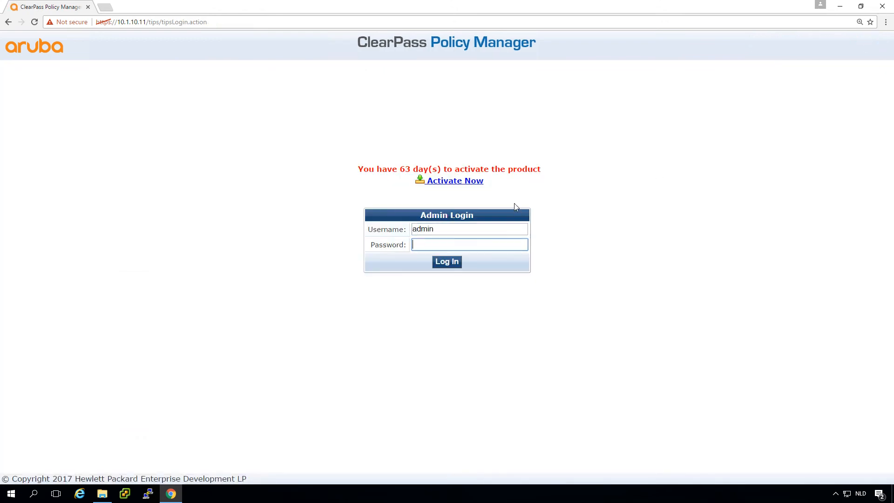
{"action": "type", "text": "********"}
{"action": "key", "text": "Return"}
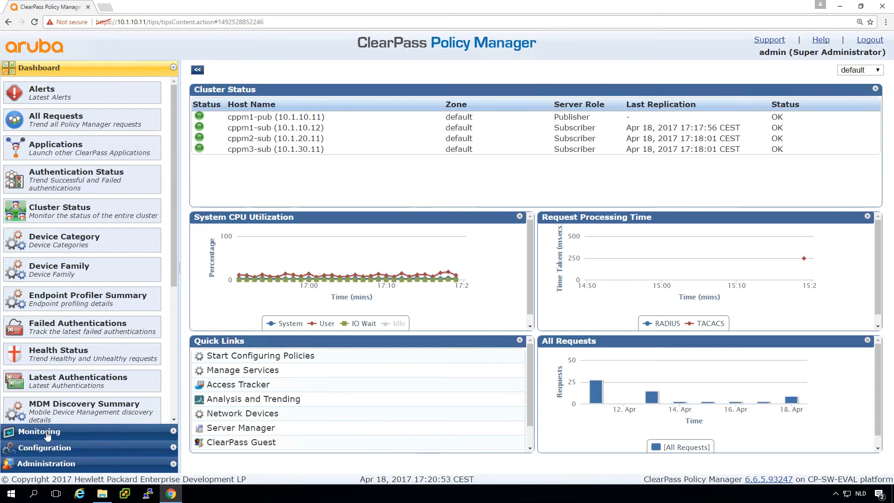
{"action": "left_click", "coordinate": [40, 431]}
{"action": "left_click", "coordinate": [72, 116]}
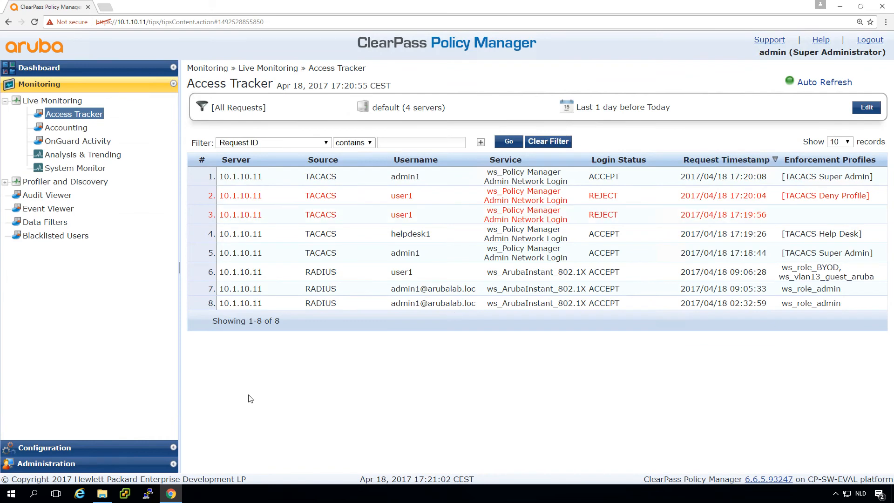
Inspect the super admin account under Admin Users and close it unchanged.
{"action": "left_click", "coordinate": [37, 464]}
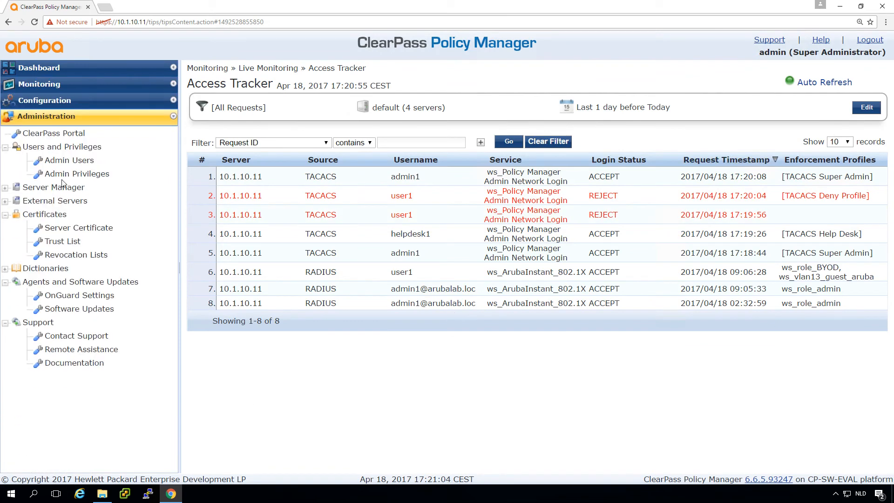
{"action": "left_click", "coordinate": [68, 163]}
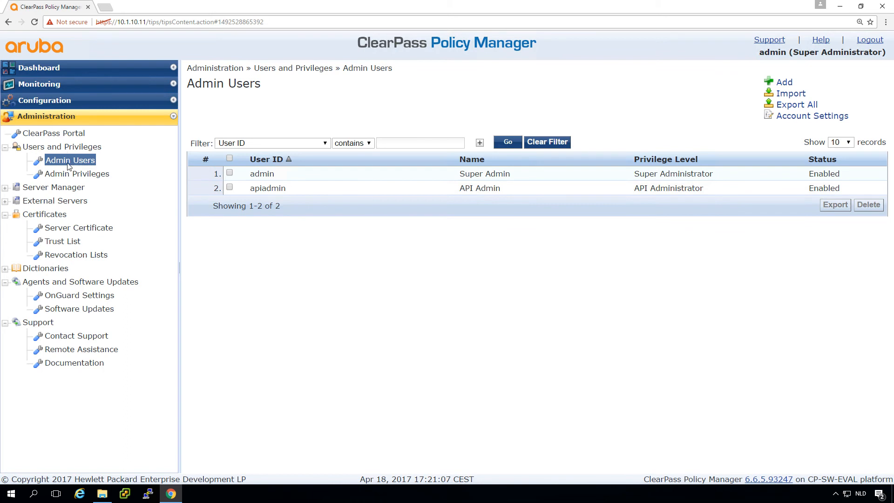
{"action": "left_click", "coordinate": [264, 176]}
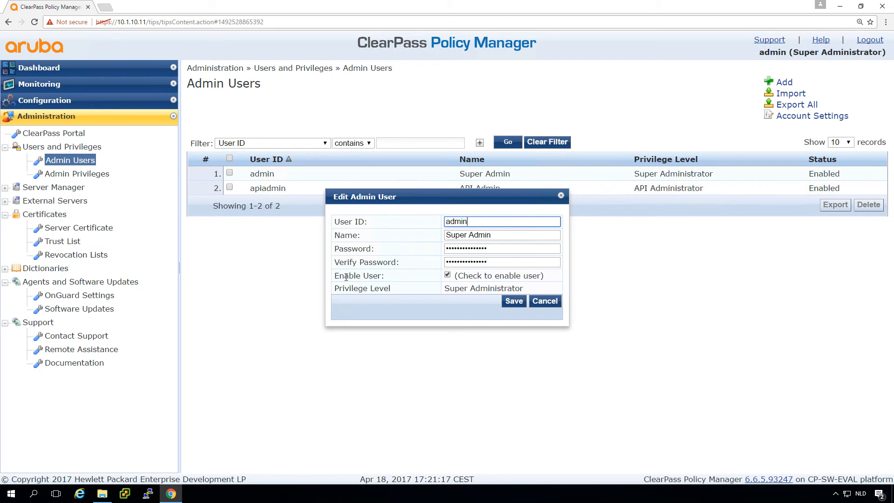
{"action": "left_click", "coordinate": [545, 302]}
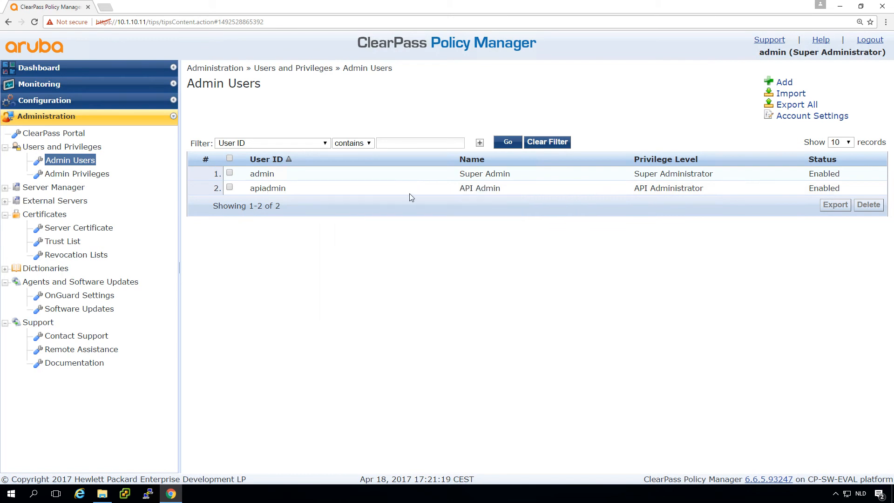
Review the Services list, then return to the Access Tracker.
{"action": "left_click", "coordinate": [45, 101]}
{"action": "left_click", "coordinate": [41, 131]}
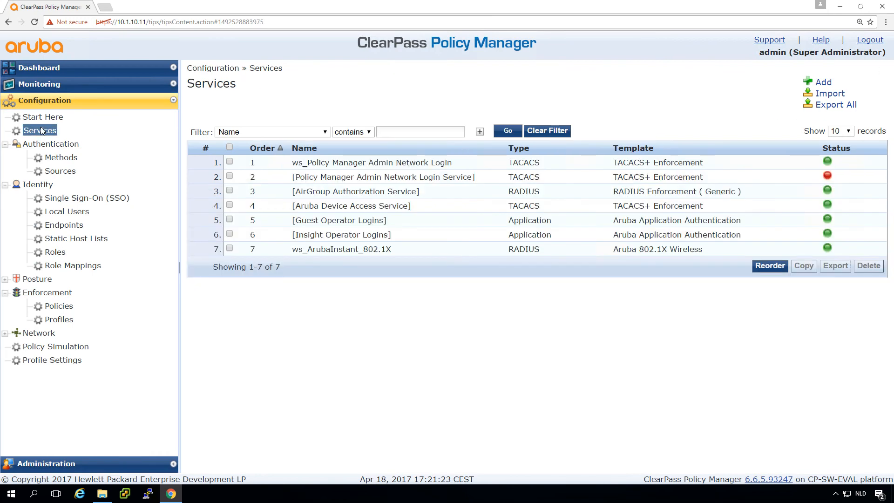
{"action": "left_click", "coordinate": [42, 84]}
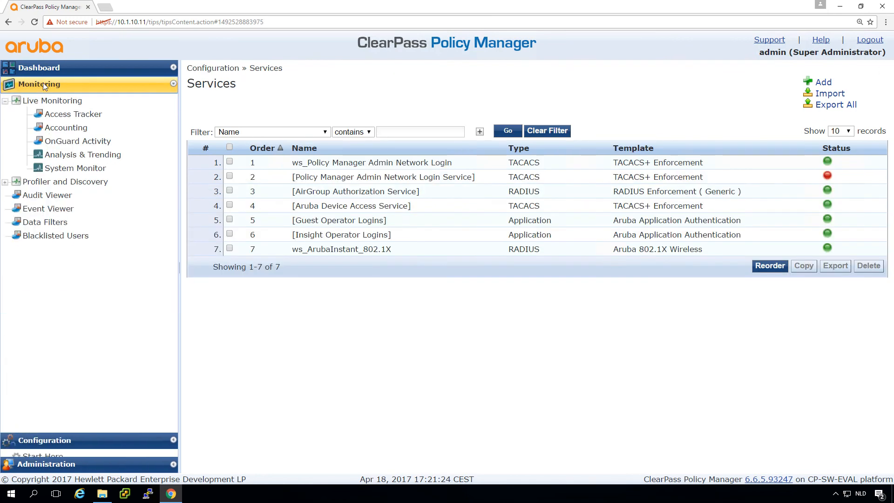
{"action": "left_click", "coordinate": [74, 114]}
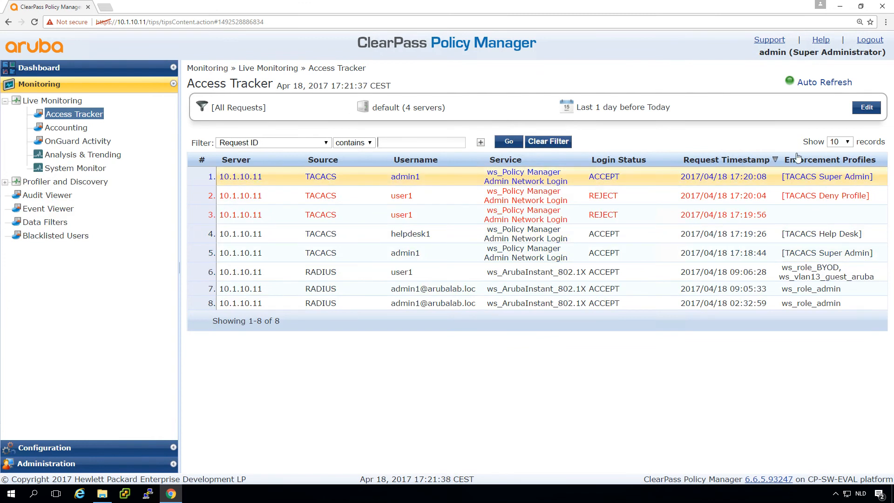
Log out and attempt a local admin login with a wrong password.
{"action": "left_click", "coordinate": [870, 40]}
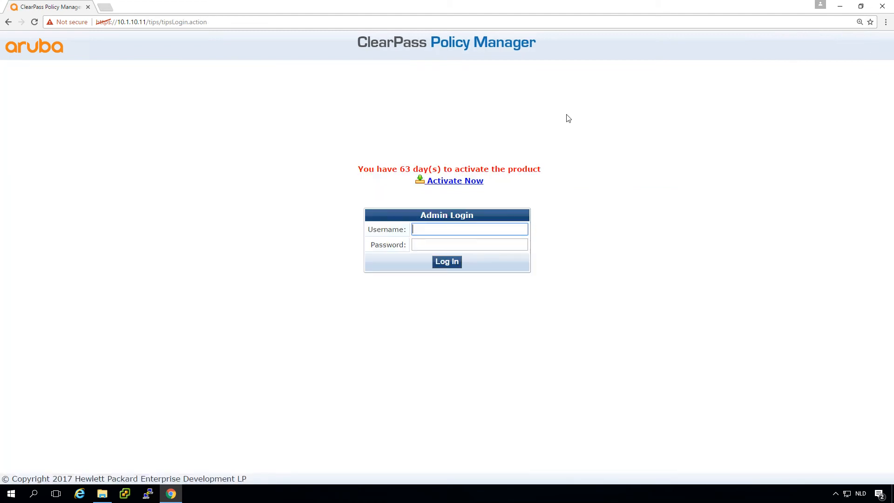
{"action": "type", "text": "admin"}
{"action": "key", "text": "Tab"}
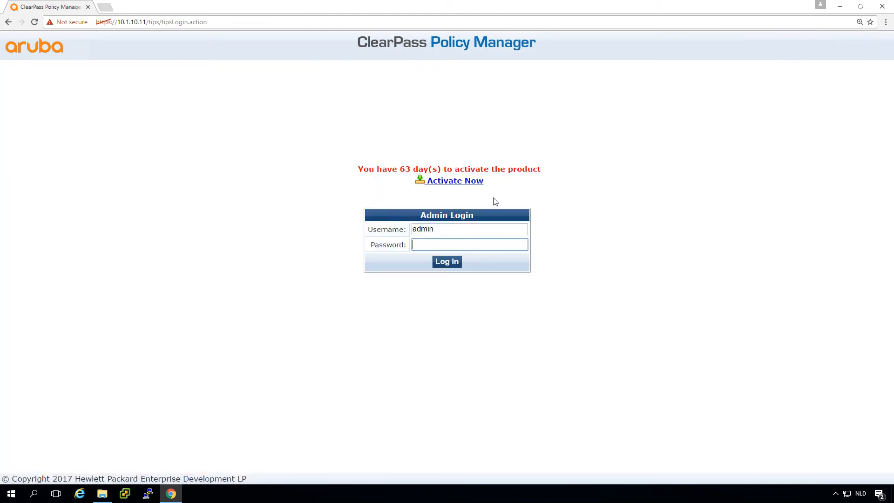
{"action": "type", "text": "•••••••••••"}
{"action": "left_click", "coordinate": [446, 263]}
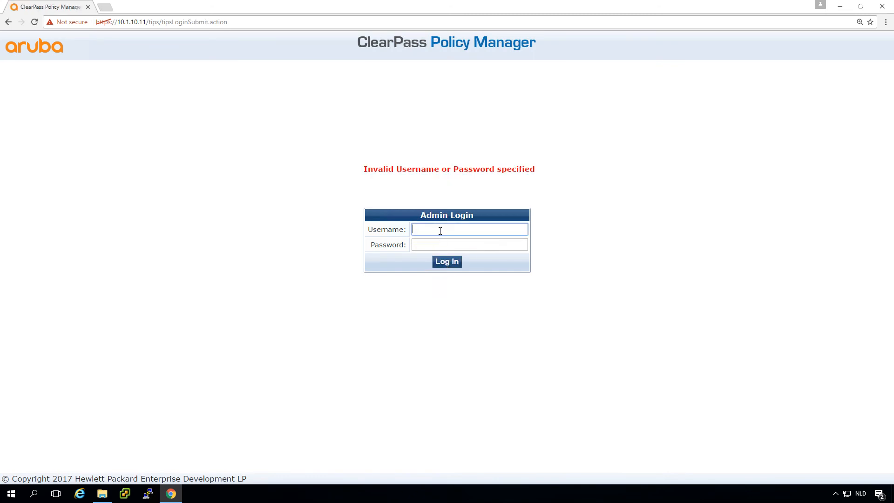
Sign in as local admin with the correct password, check Access Tracker, then open Audit Viewer.
{"action": "type", "text": "admin"}
{"action": "key", "text": "Tab"}
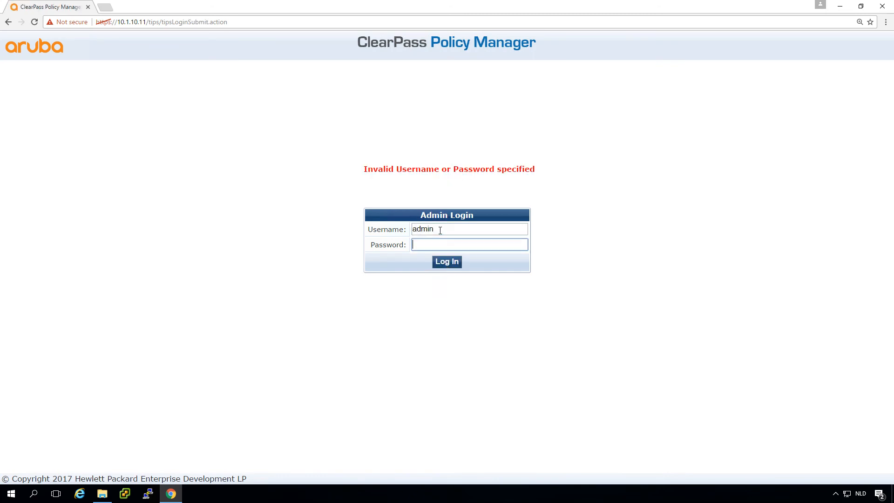
{"action": "type", "text": "••••••••"}
{"action": "key", "text": "Return"}
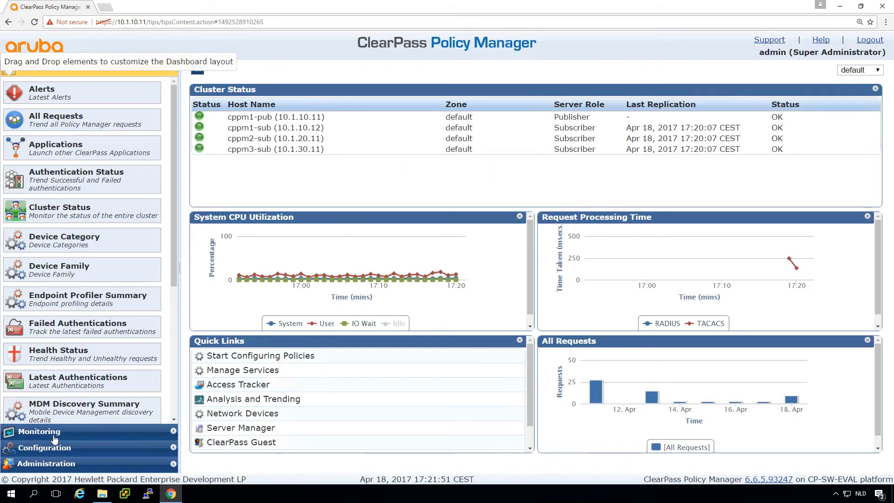
{"action": "left_click", "coordinate": [39, 431]}
{"action": "left_click", "coordinate": [71, 116]}
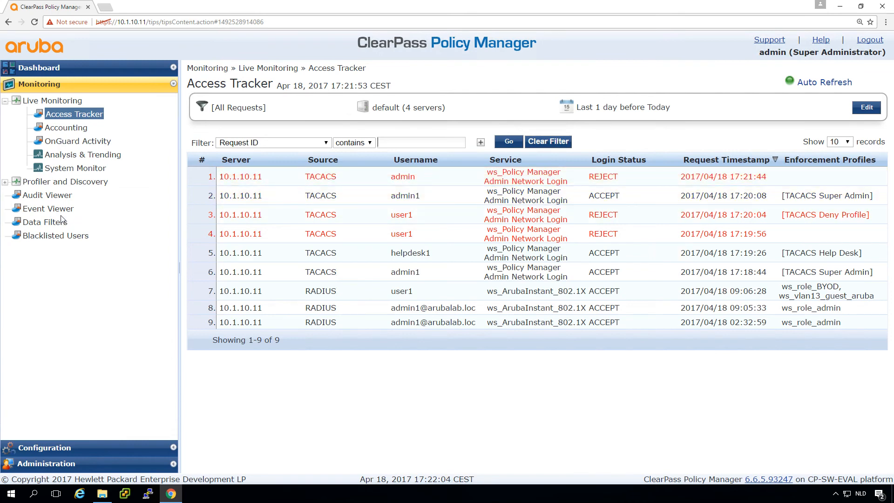
{"action": "left_click", "coordinate": [41, 196]}
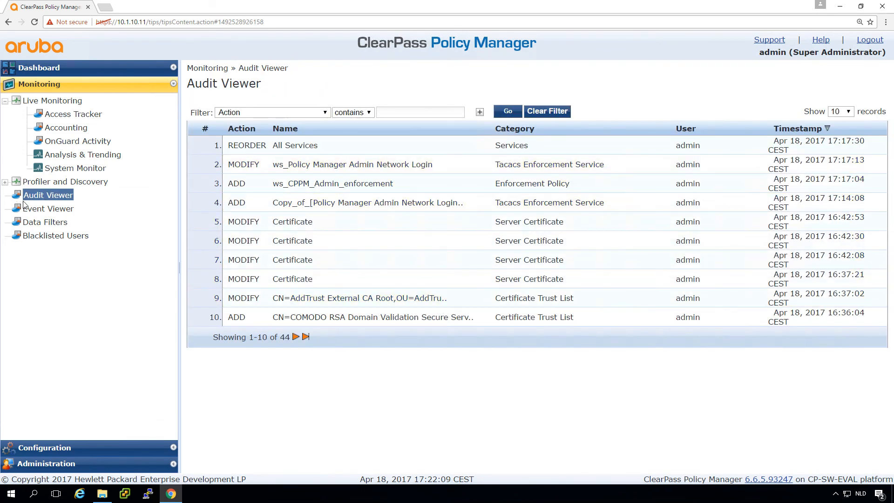
Inspect the 17:20:51 Logged in event's user and client IP in Event Viewer, then return to Access Tracker.
{"action": "left_click", "coordinate": [48, 210]}
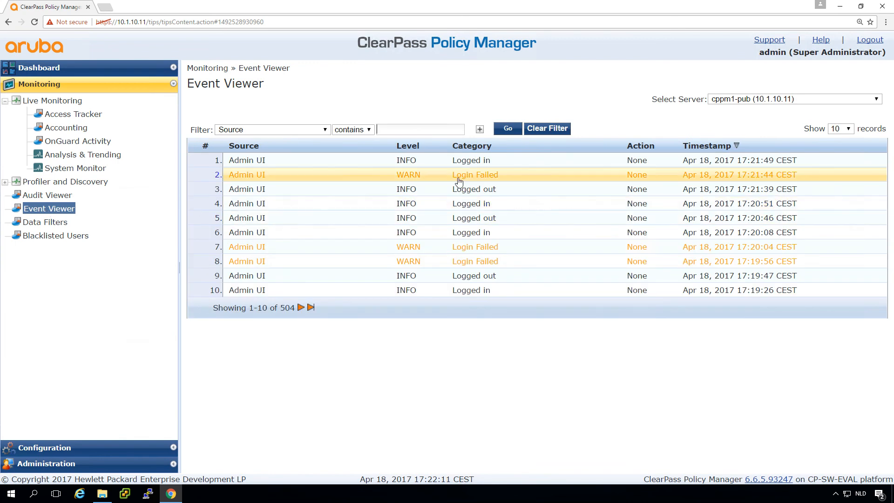
{"action": "left_click", "coordinate": [469, 204]}
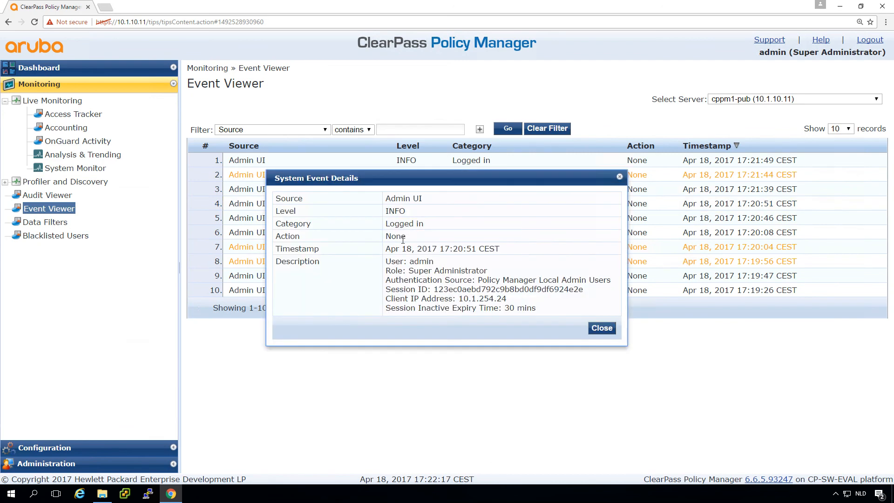
{"action": "double_click", "coordinate": [420, 262]}
{"action": "left_click_drag", "start_coordinate": [475, 299], "coordinate": [479, 299]}
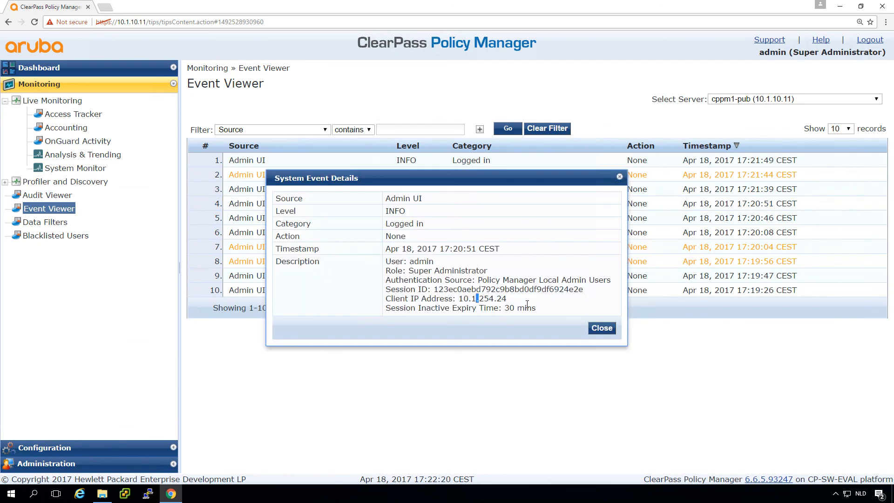
{"action": "left_click", "coordinate": [602, 328]}
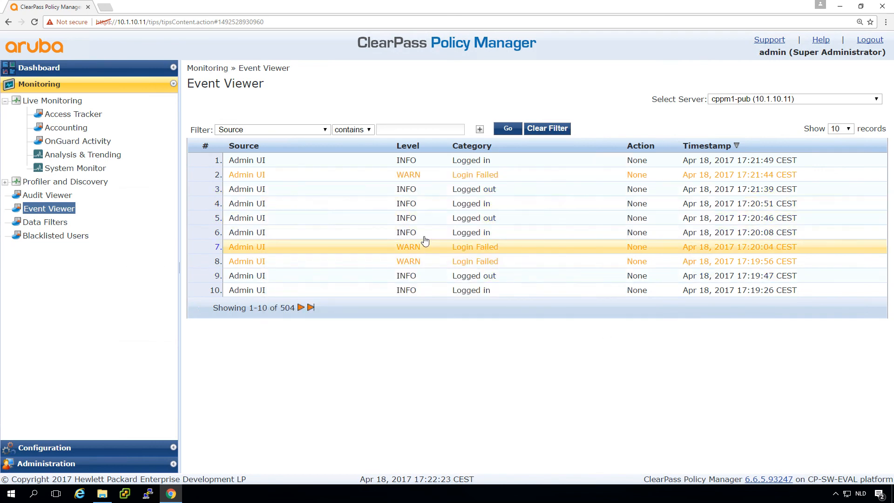
{"action": "left_click", "coordinate": [73, 114]}
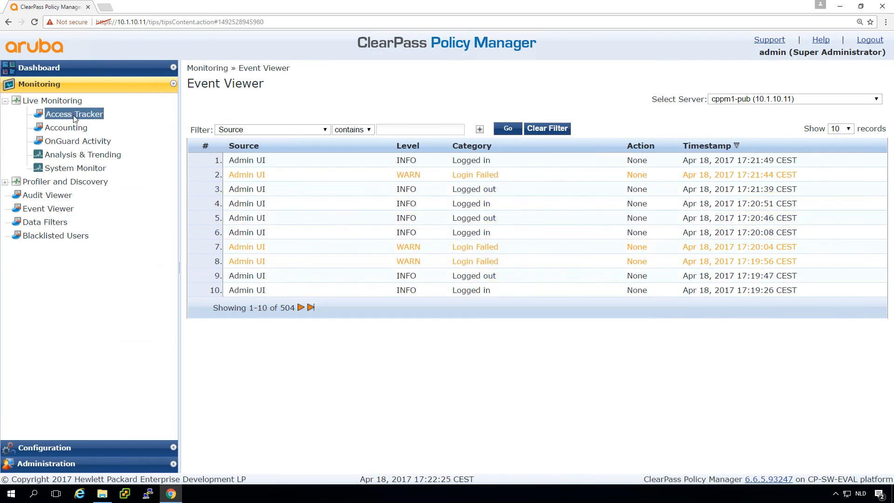